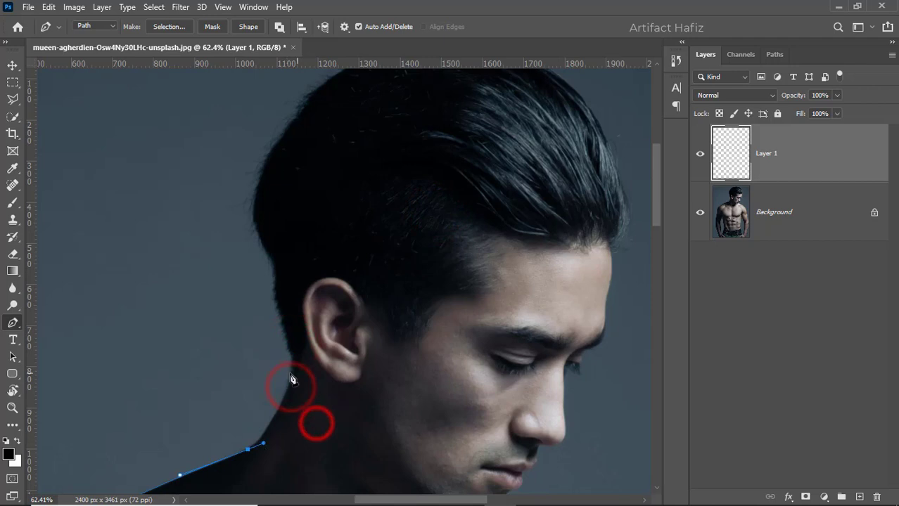
Step: Continue the pen path from the shoulder up the neck, behind the ear and along the back of the man's head
left_click(287, 339)
left_click_drag(310, 322, 315, 413)
left_click(280, 391)
left_click(266, 332)
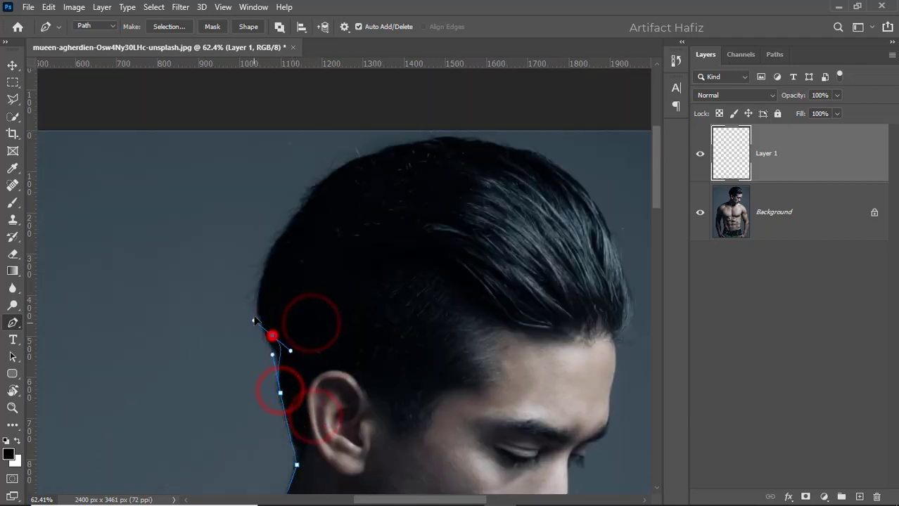
scroll(253, 316, "up", 2)
left_click_drag(269, 368, 289, 322)
left_click(301, 315)
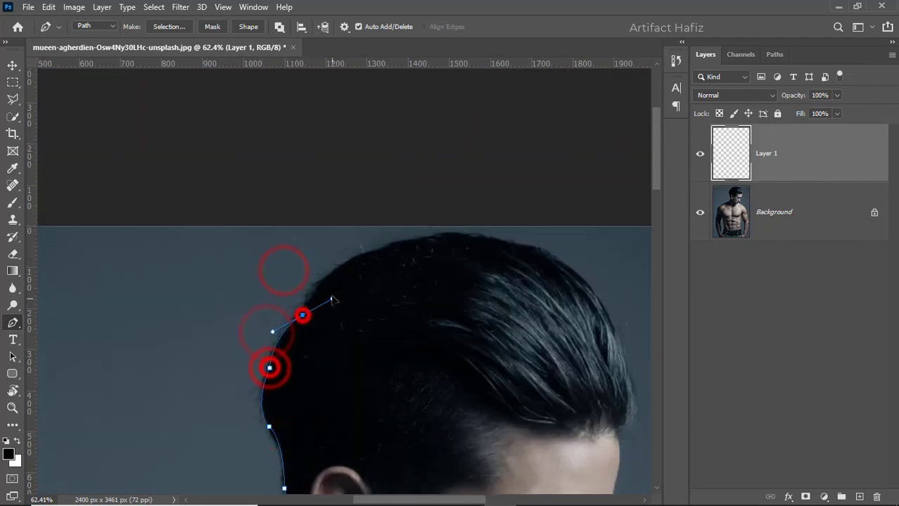
Step: Extend the pen path over the top of the head to the front of the hair
left_click(347, 266)
scroll(349, 281, "up", 3)
scroll(349, 281, "right", 1)
left_click_drag(355, 356, 403, 346)
left_click(441, 355)
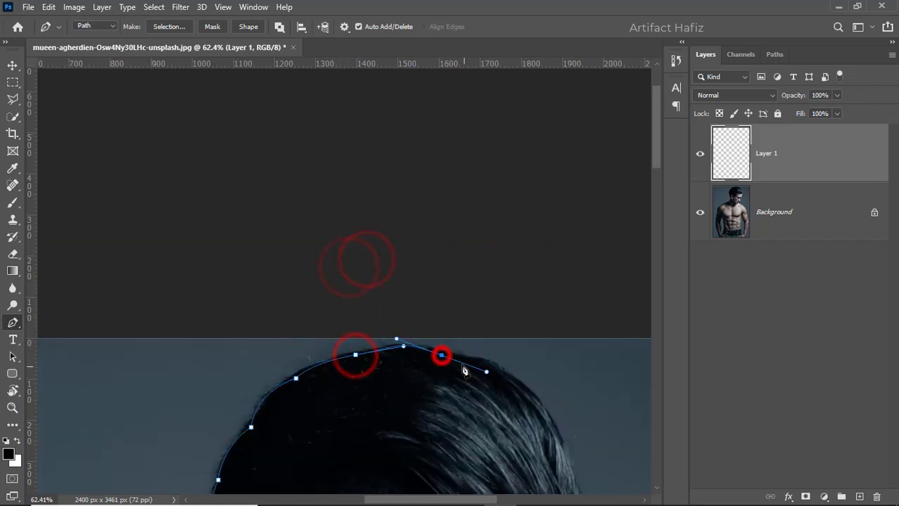
left_click(527, 388)
Step: Trace the pen path down the front of the hair, along the forehead and around the brow
scroll(550, 459, "down", 5)
scroll(549, 459, "right", 2)
left_click_drag(498, 307, 505, 336)
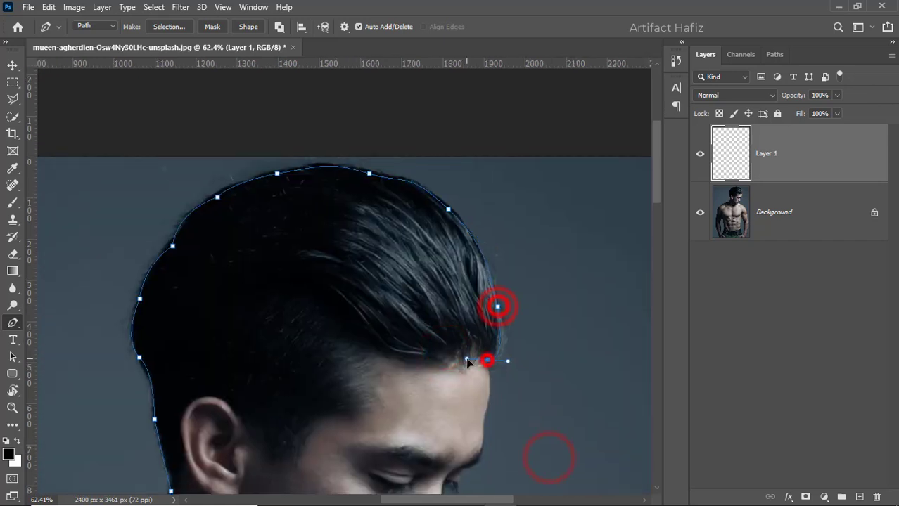
scroll(467, 363, "down", 3)
scroll(467, 363, "right", 1)
left_click_drag(474, 303, 471, 320)
left_click(472, 337)
left_click_drag(456, 367, 450, 382)
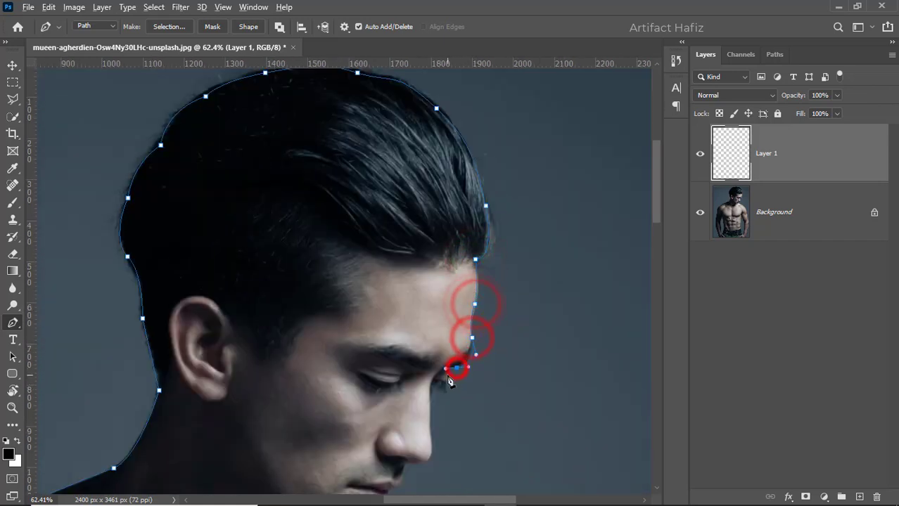
Step: Trace the pen path along the nose, lips and chin to the far shoulder
scroll(434, 410, "down", 5)
left_click(431, 281)
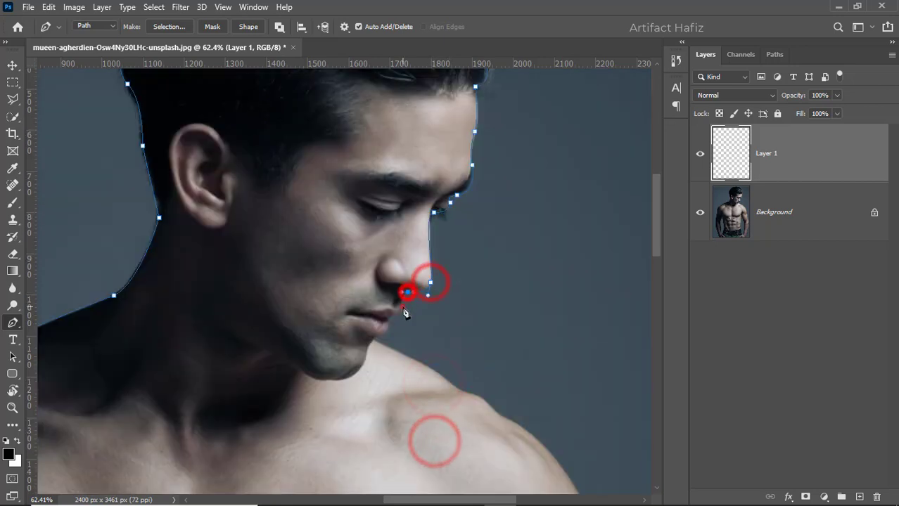
left_click_drag(403, 307, 396, 320)
left_click_drag(457, 400, 328, 309)
left_click_drag(349, 308, 354, 315)
Step: Continue the pen path around the far shoulder and down the outer edge of the upper arm
left_click_drag(315, 291, 399, 343)
left_click_drag(441, 387, 405, 178)
left_click_drag(408, 251, 407, 266)
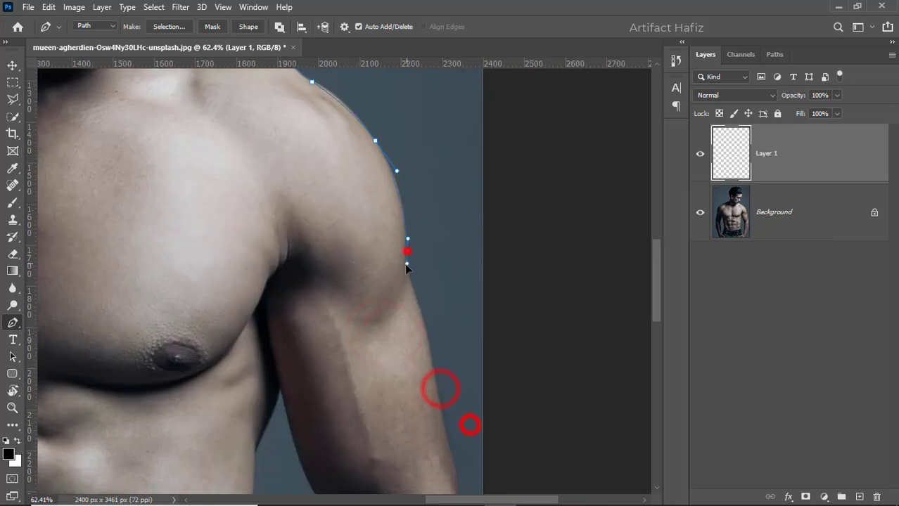
left_click_drag(422, 310, 428, 327)
left_click_drag(443, 358, 388, 195)
key("ctrl+z")
left_click_drag(364, 147, 368, 160)
Step: Follow the outer edge of the arm with the pen path from the elbow down to the wrist
left_click_drag(408, 254, 412, 220)
left_click_drag(400, 243, 406, 256)
left_click_drag(409, 301, 409, 246)
left_click_drag(410, 268, 410, 205)
left_click_drag(402, 234, 405, 251)
left_click_drag(404, 292, 408, 239)
left_click_drag(407, 270, 361, 328)
left_click_drag(365, 373, 365, 246)
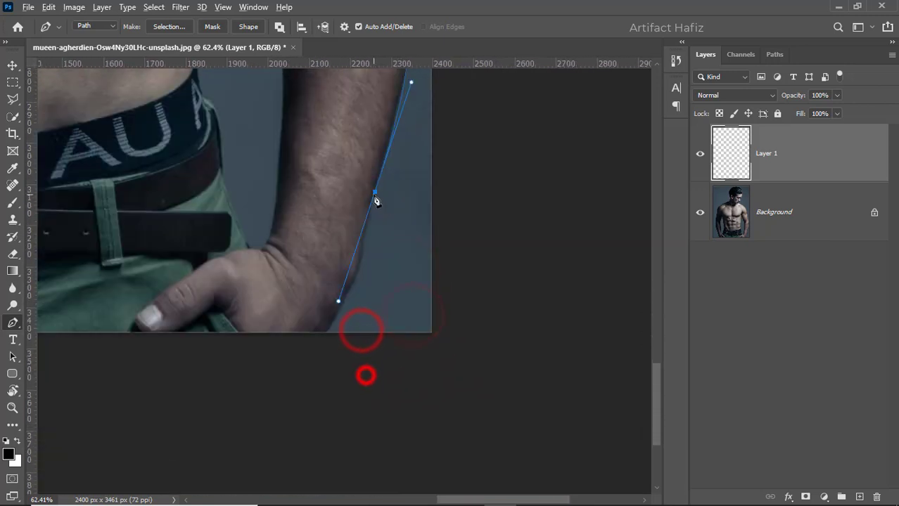
Step: Take the pen path past the hand to the photo's lower edge and close the outline around the body
left_click_drag(375, 193, 335, 275)
scroll(350, 288, "down", 3)
scroll(349, 289, "down", 3)
scroll(398, 316, "up", 3)
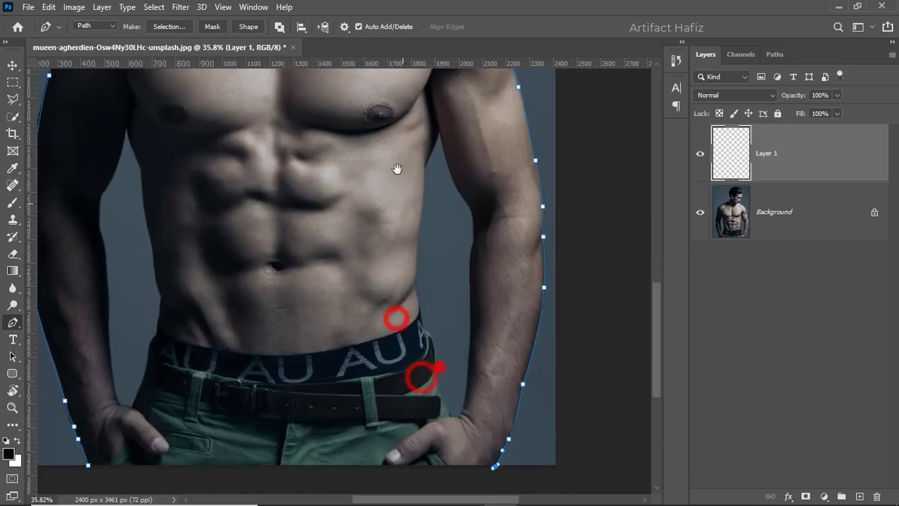
scroll(438, 367, "down", 2)
left_click(148, 413)
scroll(294, 418, "down", 2)
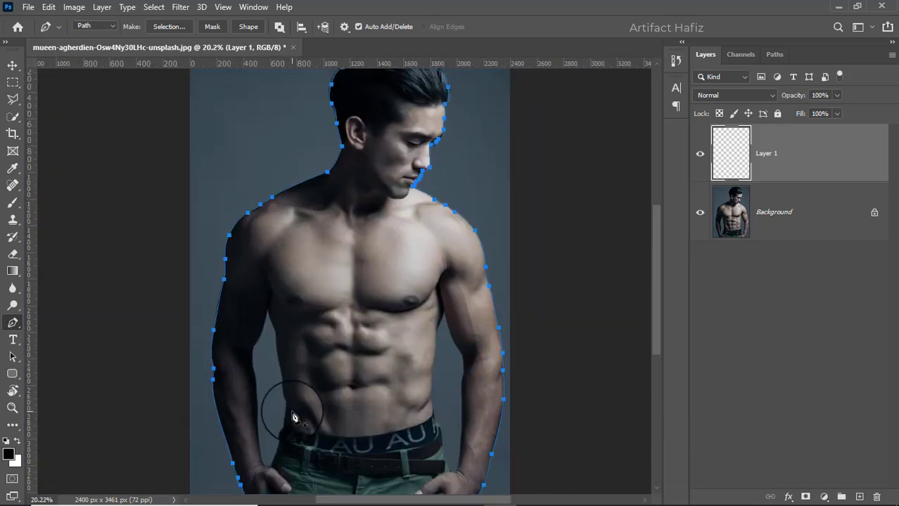
Step: Set the foreground colour to white and stroke the body path on Layer 1 with the Brush
left_click(810, 152)
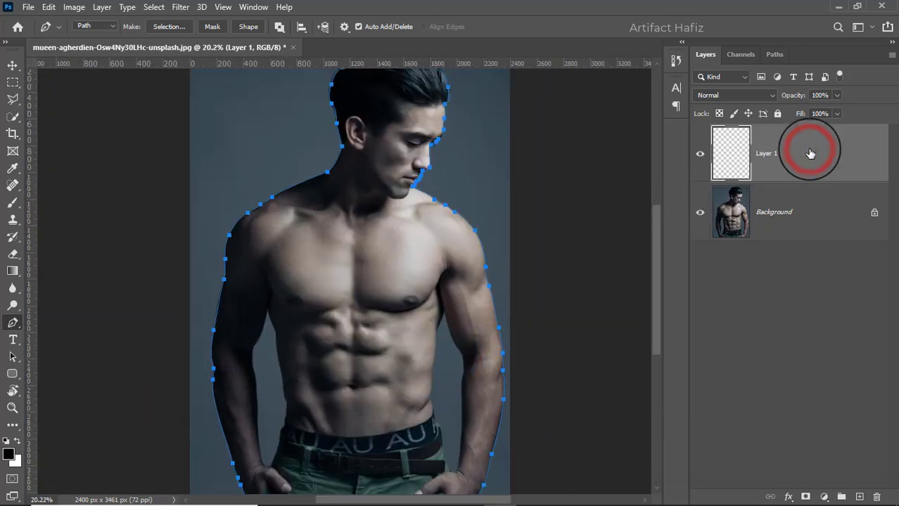
scroll(422, 101, "up", 2)
left_click(17, 439)
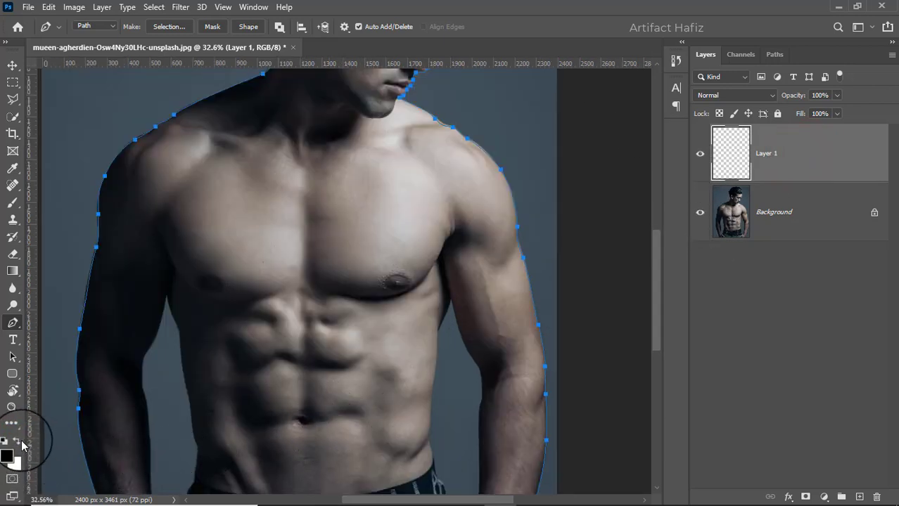
left_click(19, 441)
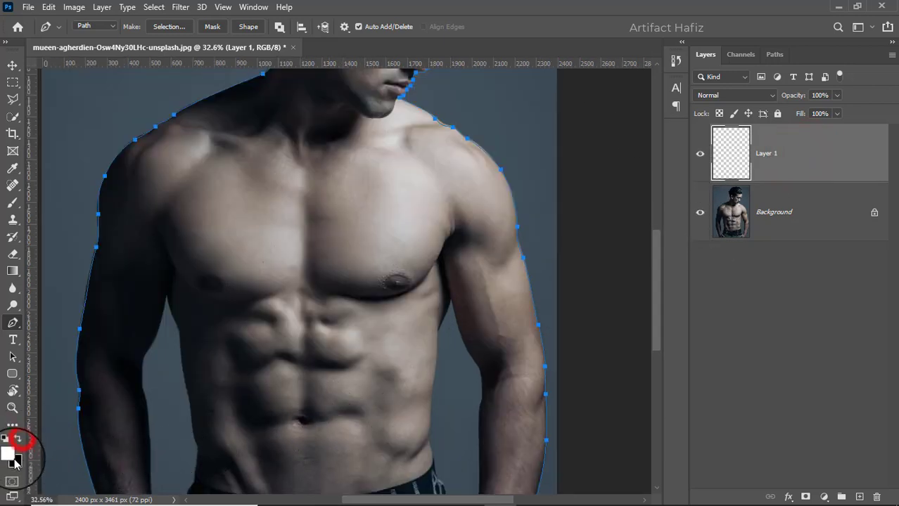
right_click(157, 133)
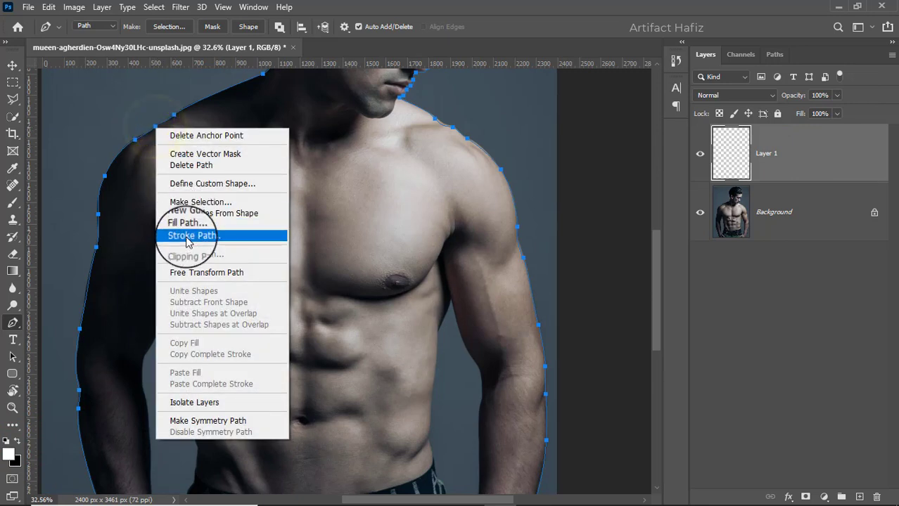
left_click(186, 240)
left_click(404, 154)
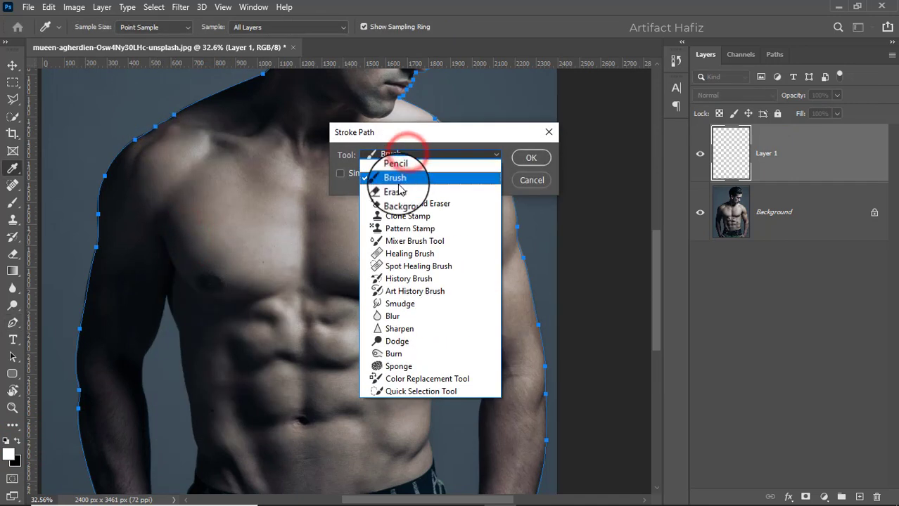
left_click(397, 179)
left_click(529, 155)
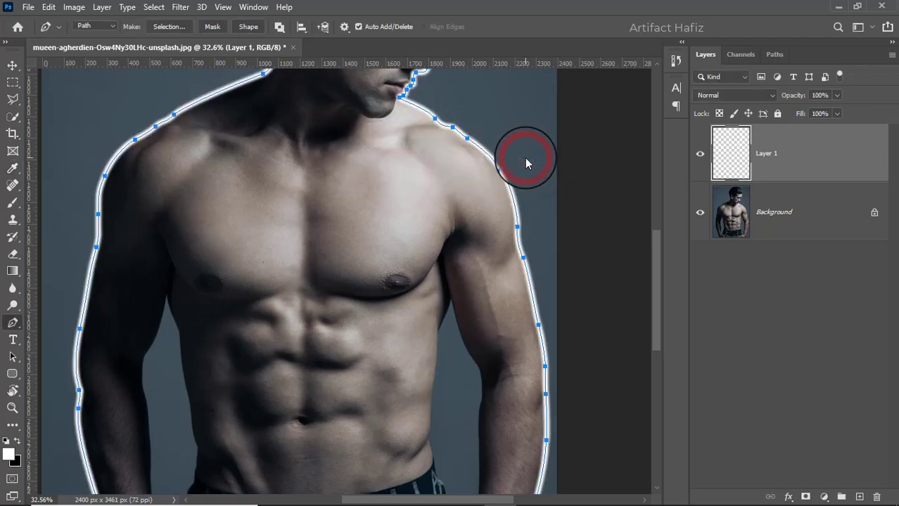
scroll(357, 222, "down", 3)
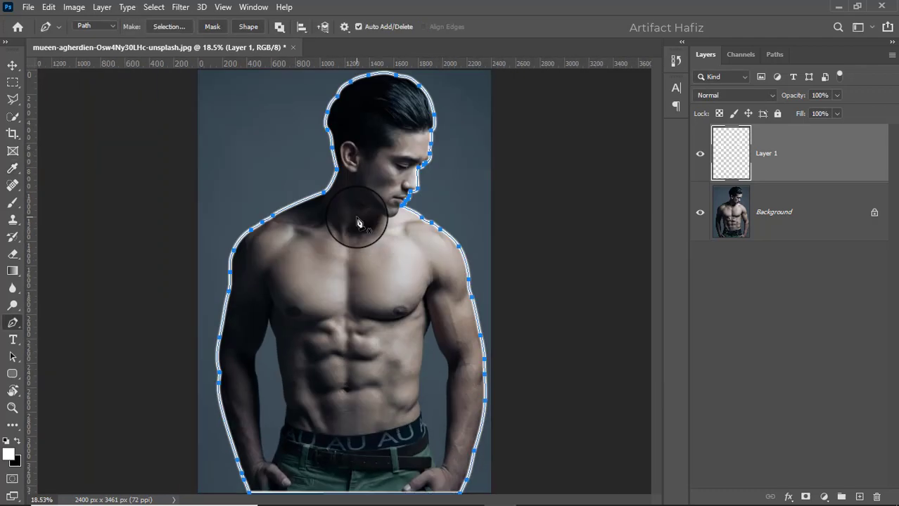
scroll(357, 222, "up", 2)
scroll(358, 222, "down", 2)
scroll(357, 222, "down", 1)
scroll(384, 422, "up", 1)
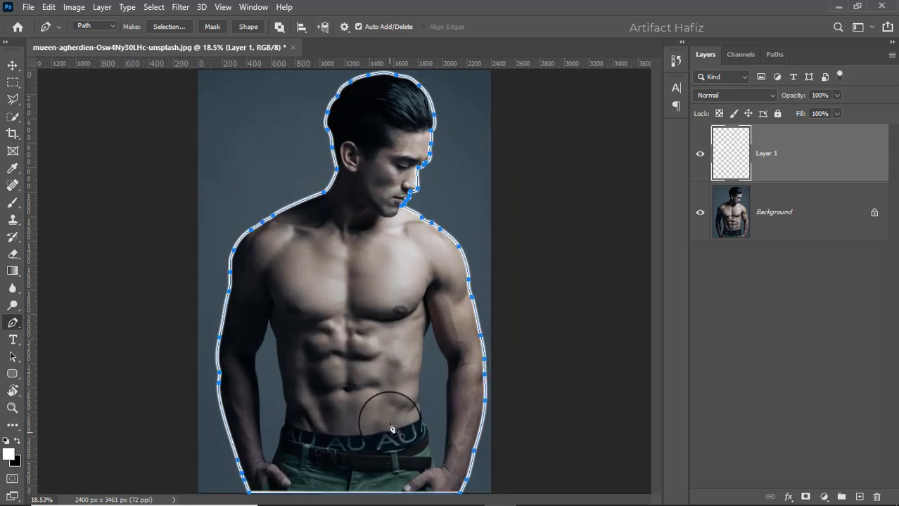
left_click(387, 415)
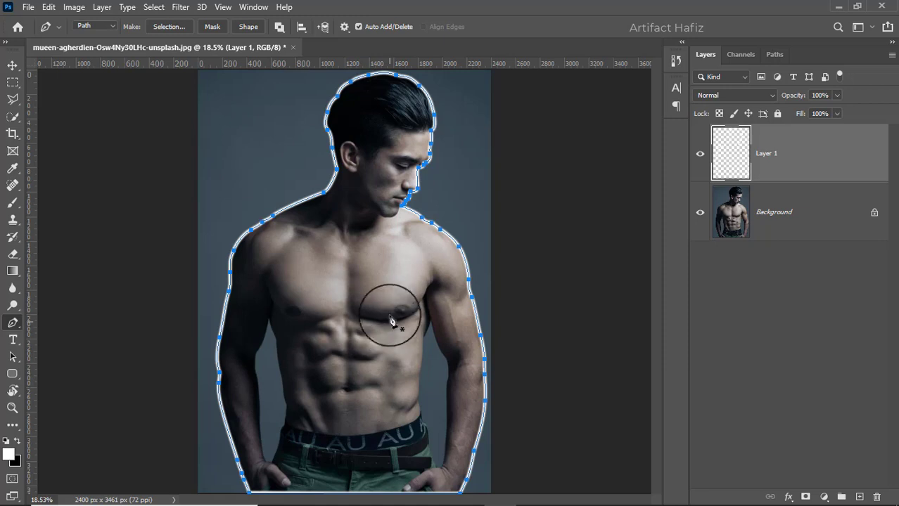
Step: Add a white layer mask to Layer 1
left_click(12, 65)
left_click(811, 167)
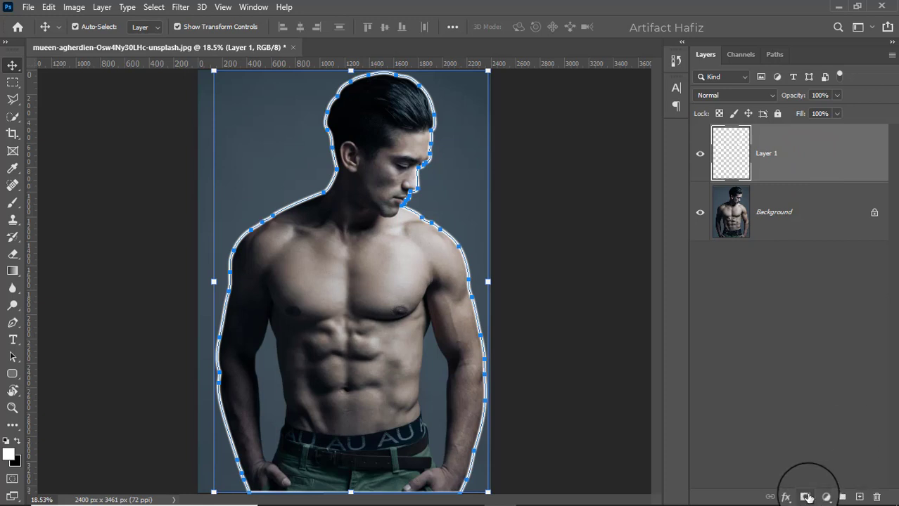
left_click(806, 497)
Step: Choose the Brush tool with a soft round brush preset
left_click(12, 202)
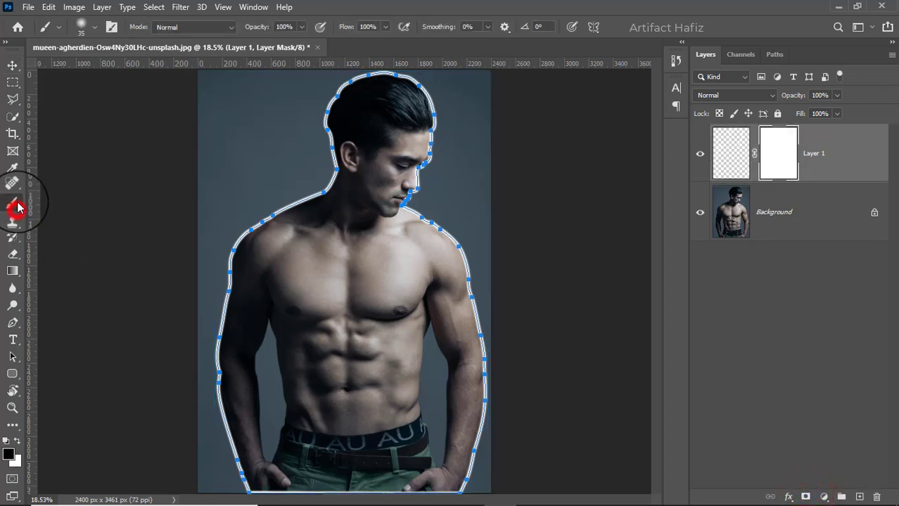
left_click(81, 29)
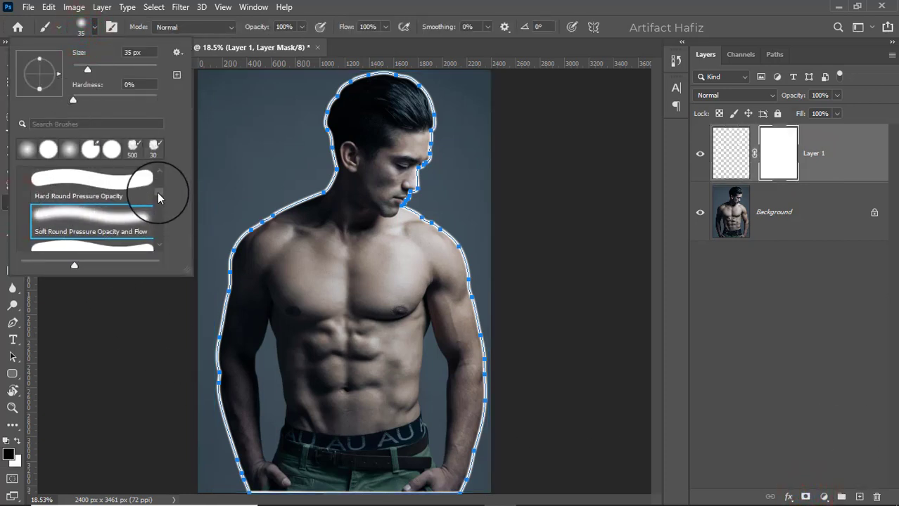
left_click_drag(159, 198, 159, 176)
left_click(92, 198)
left_click(385, 8)
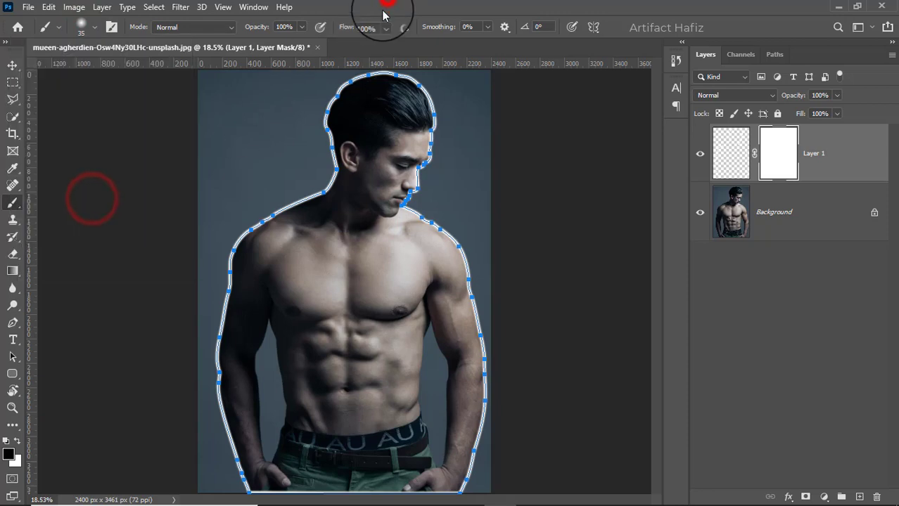
Step: Hide the white line along the photo's lower edge by painting black on the mask with a 200 px brush
left_click(16, 443)
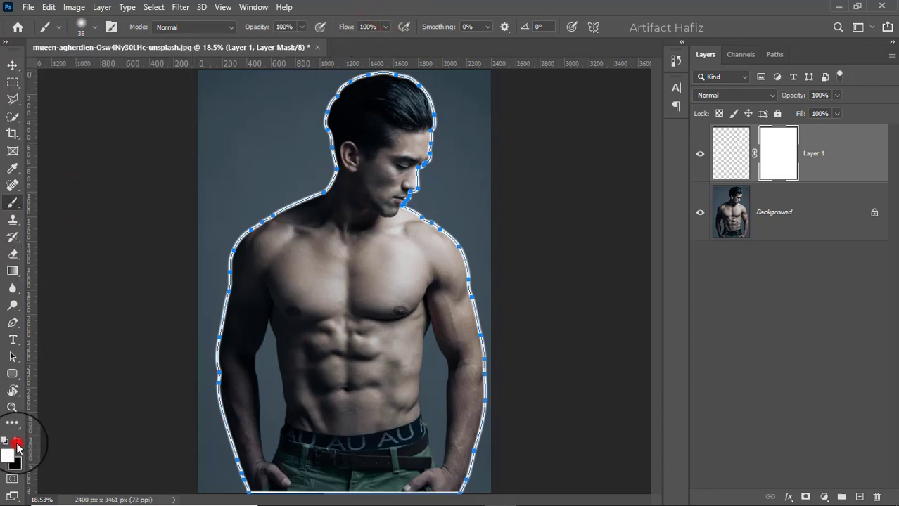
scroll(345, 488, "up", 10)
left_click_drag(346, 420, 363, 288)
key("bracketright")
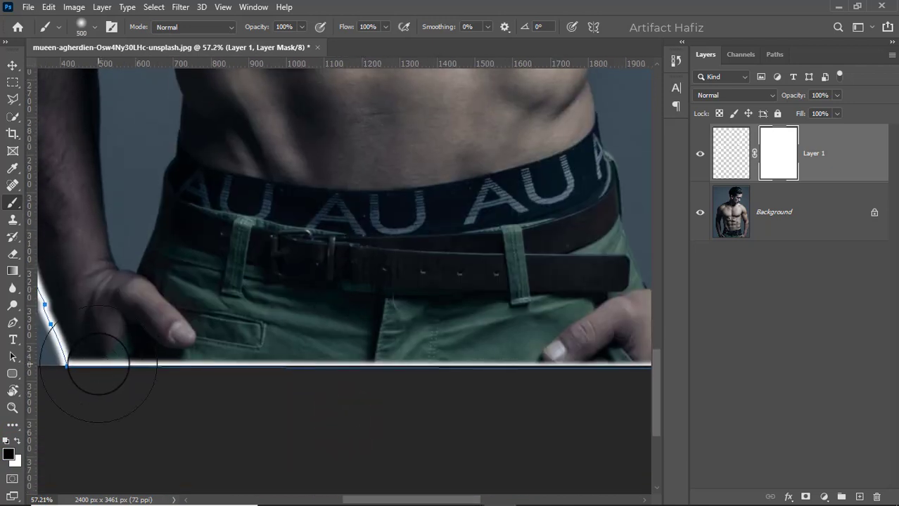
key("bracketleft")
key("bracketleft")
key("bracketleft")
key("bracketleft")
key("bracketleft")
key("bracketleft")
left_click(119, 372)
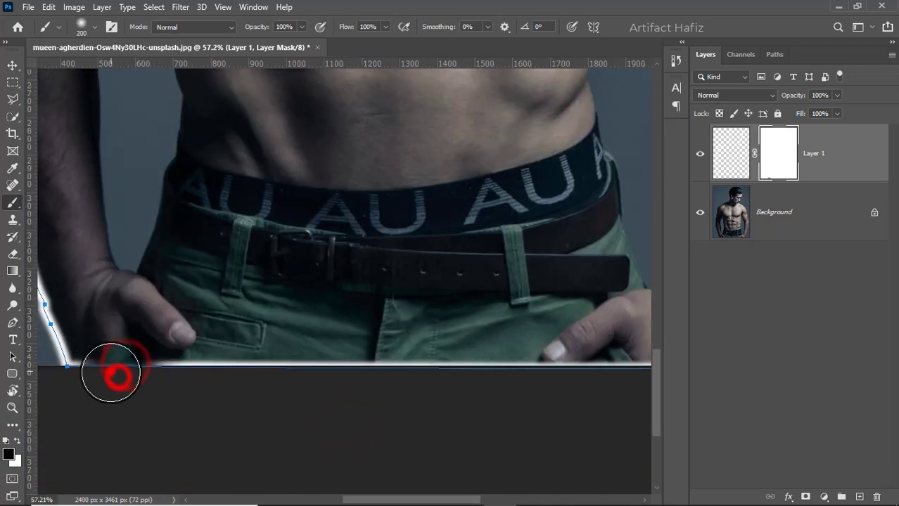
mouse_move(104, 367)
left_mouse_down()
mouse_move(110, 380)
mouse_move(478, 389)
mouse_move(548, 375)
mouse_move(342, 419)
mouse_move(469, 421)
mouse_move(465, 441)
mouse_move(458, 414)
mouse_move(459, 473)
mouse_move(454, 405)
mouse_move(446, 418)
left_mouse_up()
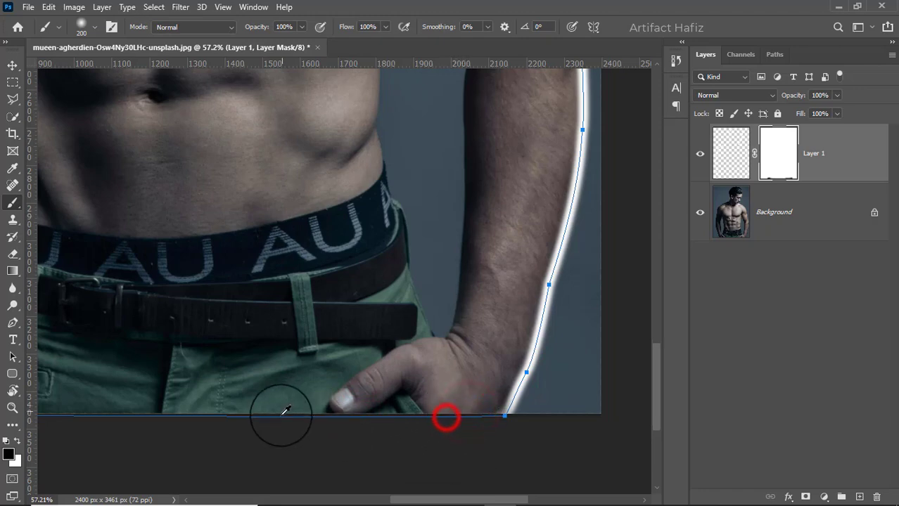
Step: Duplicate Layer 1 together with its mask
scroll(285, 412, "down", 6)
scroll(360, 321, "up", 2)
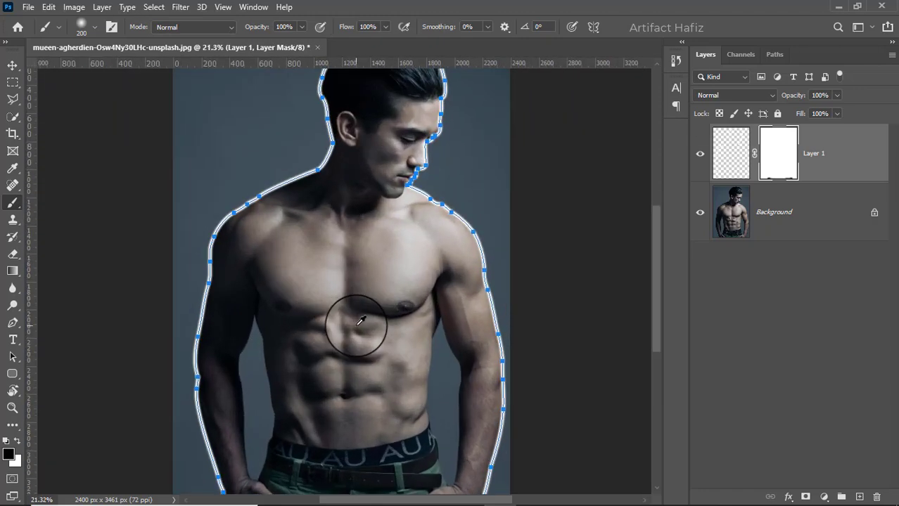
scroll(360, 321, "down", 1)
scroll(361, 321, "up", 1)
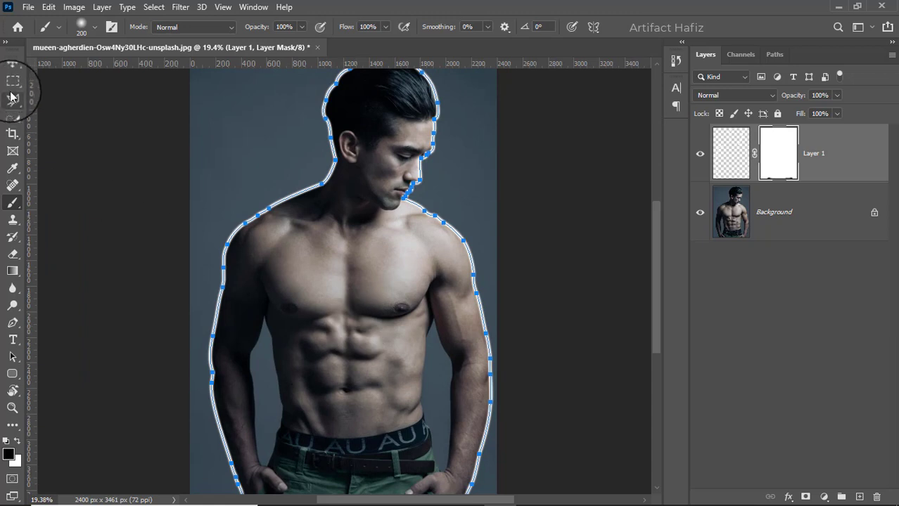
left_click(12, 66)
left_click(836, 155)
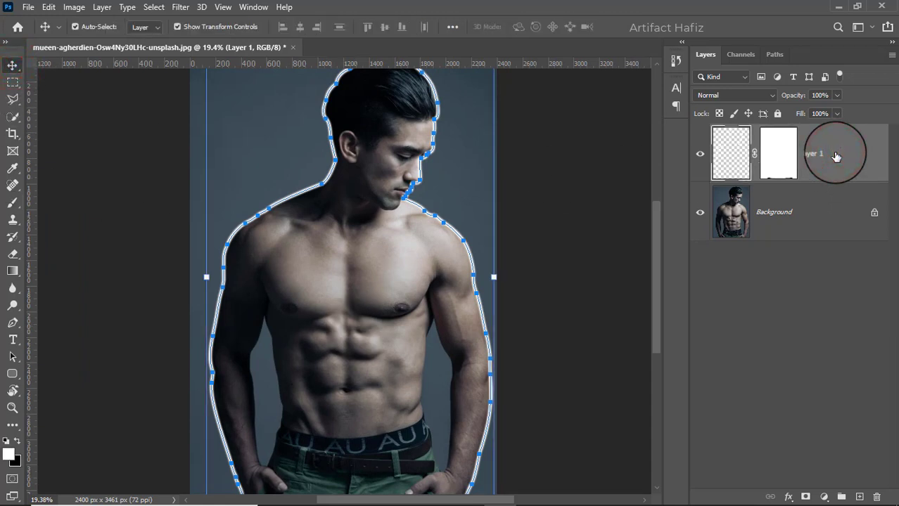
left_click_drag(835, 156, 860, 496)
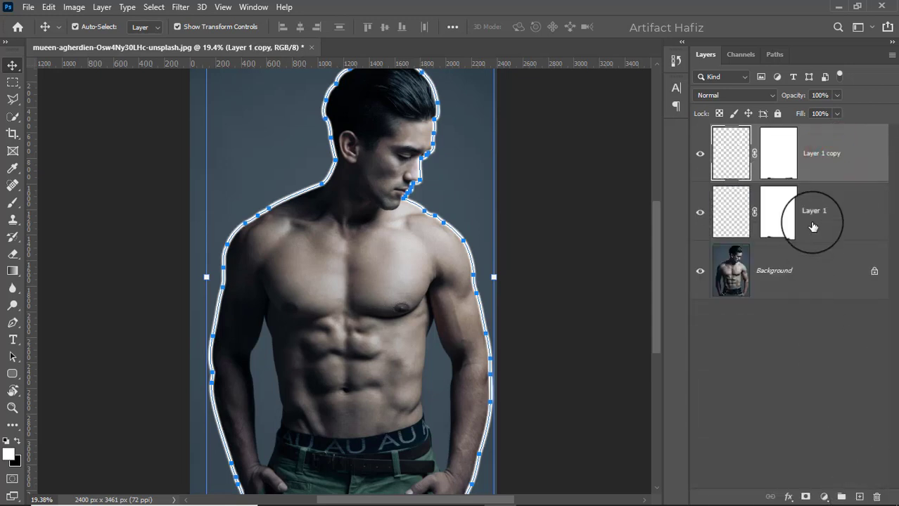
Step: Add a Stroke layer style to Layer 1 copy and set its color to white (ffffff)
left_click(821, 156)
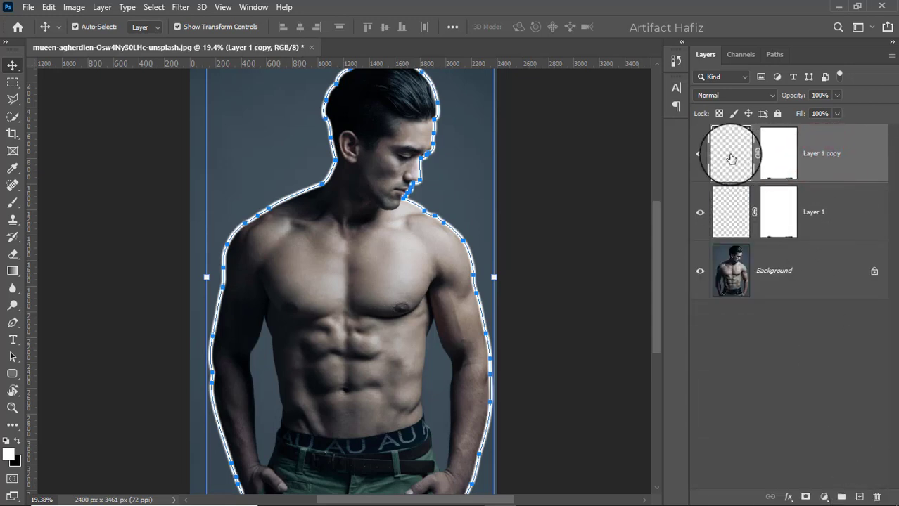
left_click(818, 152)
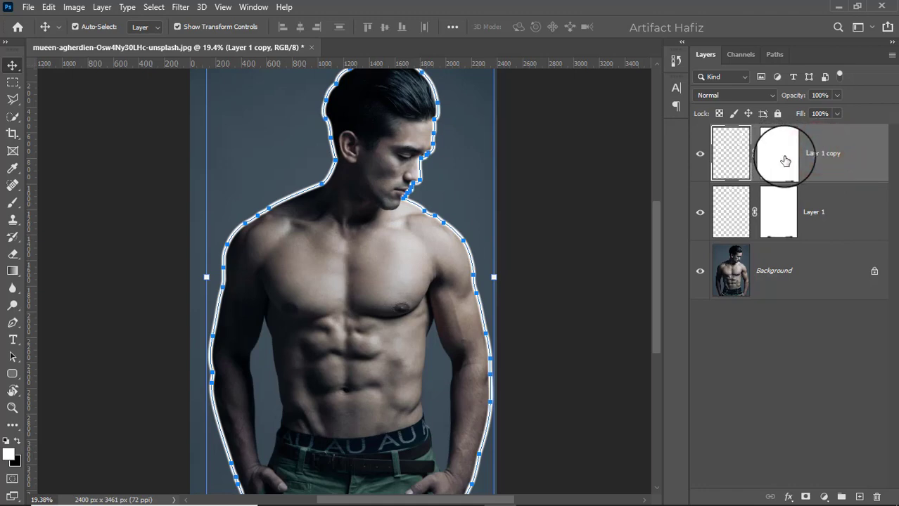
double_click(849, 156)
left_click_drag(513, 170, 626, 194)
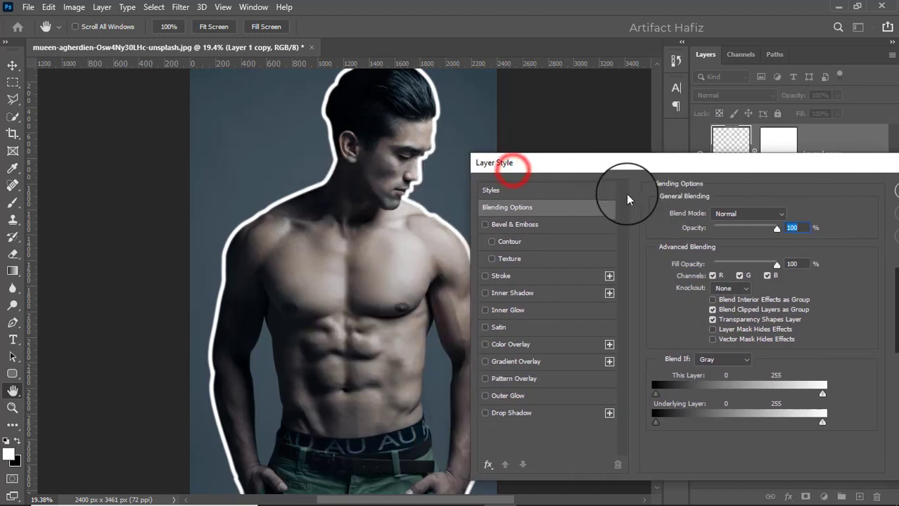
left_click(485, 276)
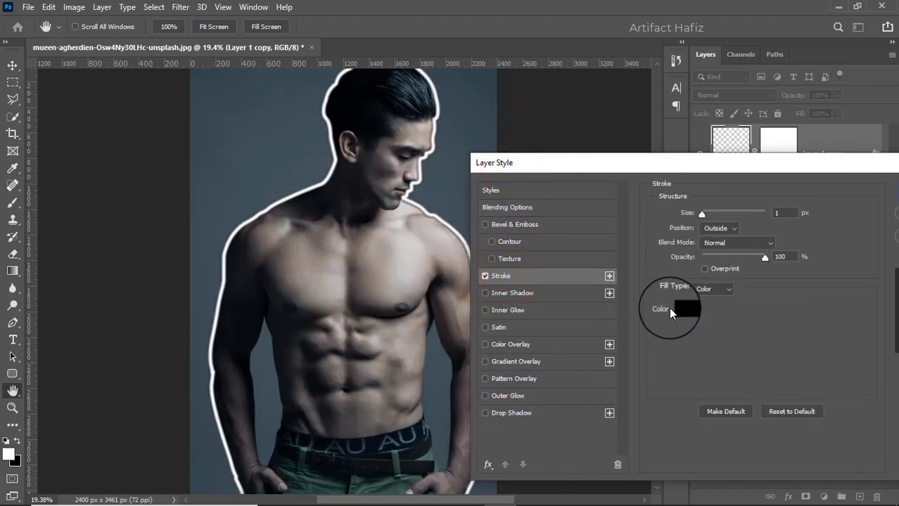
left_click(679, 310)
left_click_drag(558, 214, 489, 136)
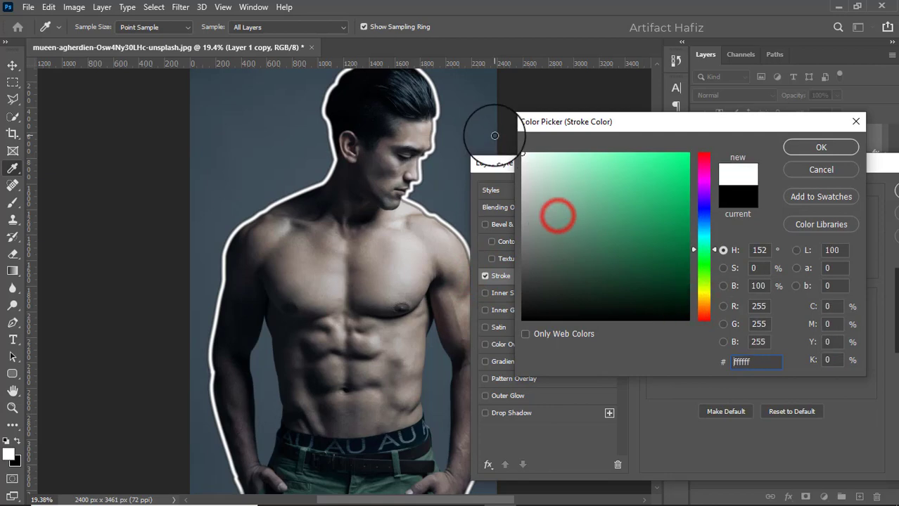
left_click(789, 153)
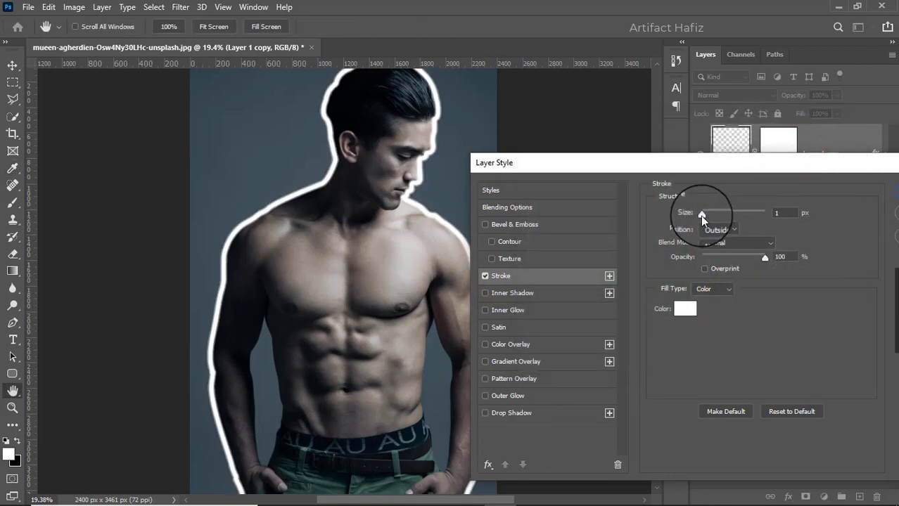
Step: Set the stroke's size to 65 px and change its color to bright magenta, RGB 240, 0, 255
mouse_move(701, 215)
left_mouse_down()
mouse_move(737, 221)
mouse_move(721, 217)
left_mouse_up()
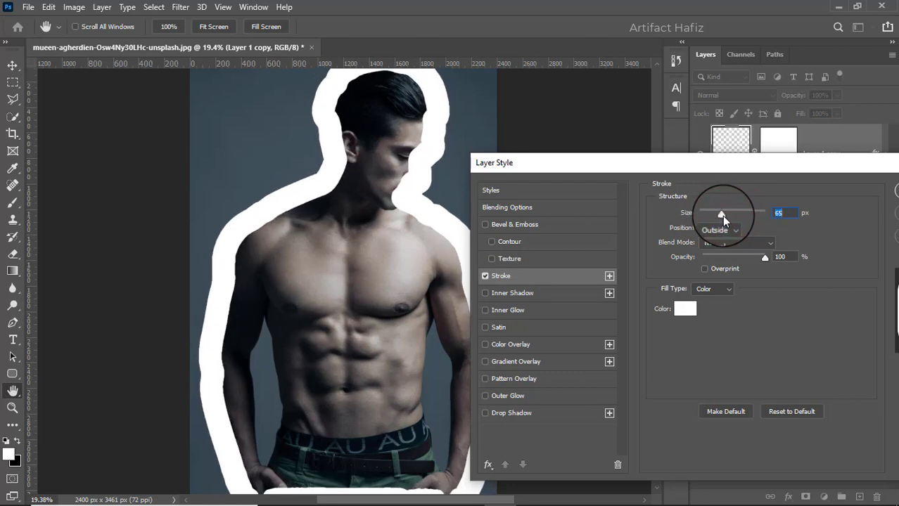
left_click_drag(754, 167, 608, 151)
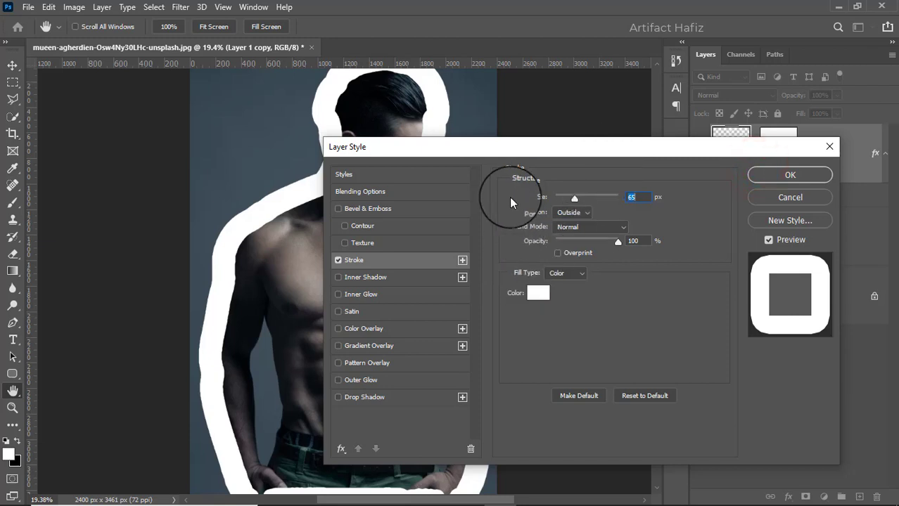
left_click_drag(545, 146, 714, 146)
left_click(707, 293)
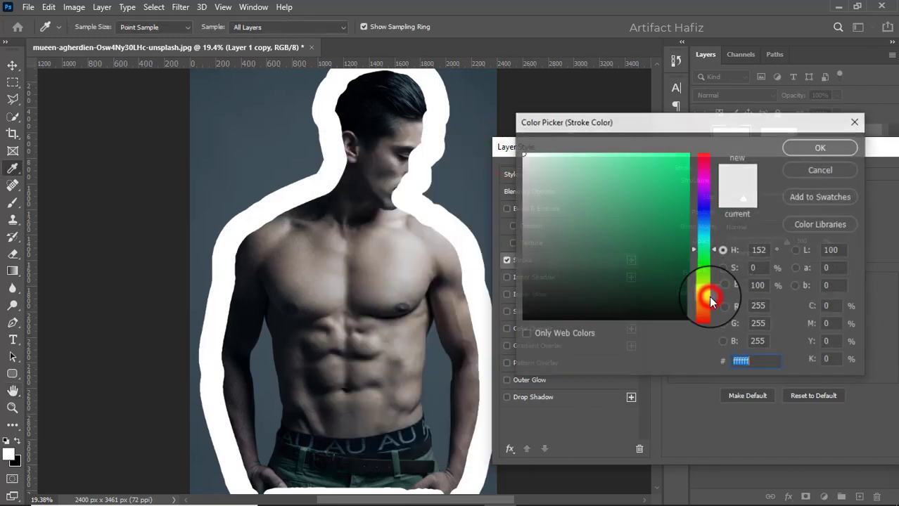
left_click_drag(711, 301, 661, 171)
mouse_move(701, 150)
left_mouse_down()
mouse_move(692, 171)
mouse_move(706, 186)
mouse_move(686, 165)
mouse_move(717, 145)
left_mouse_up()
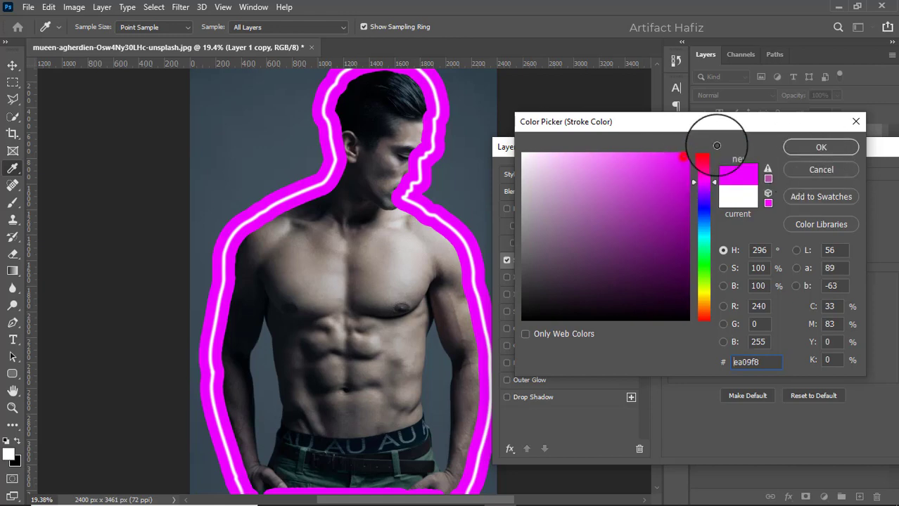
left_click(820, 148)
Step: Keep the stroke's position at Outside and set its blend mode to Linear Dodge (Add) with 60% opacity
left_click_drag(826, 150, 677, 141)
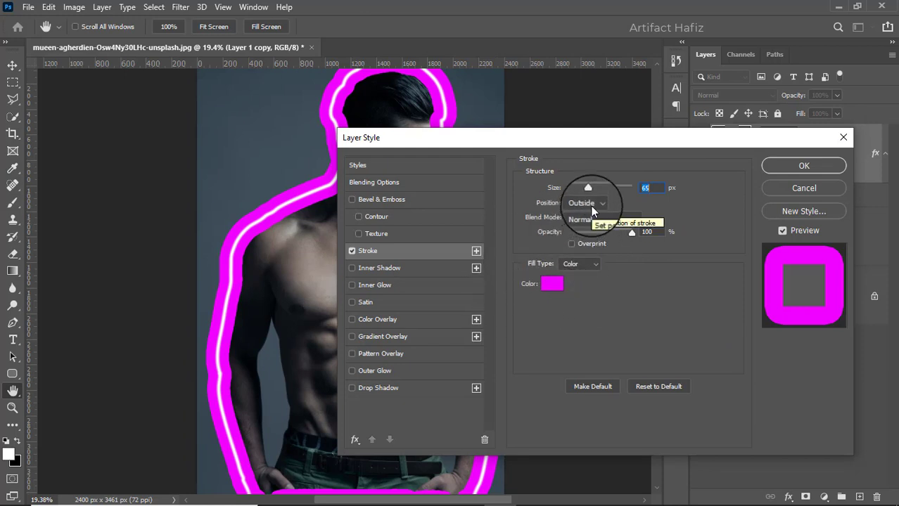
left_click(592, 207)
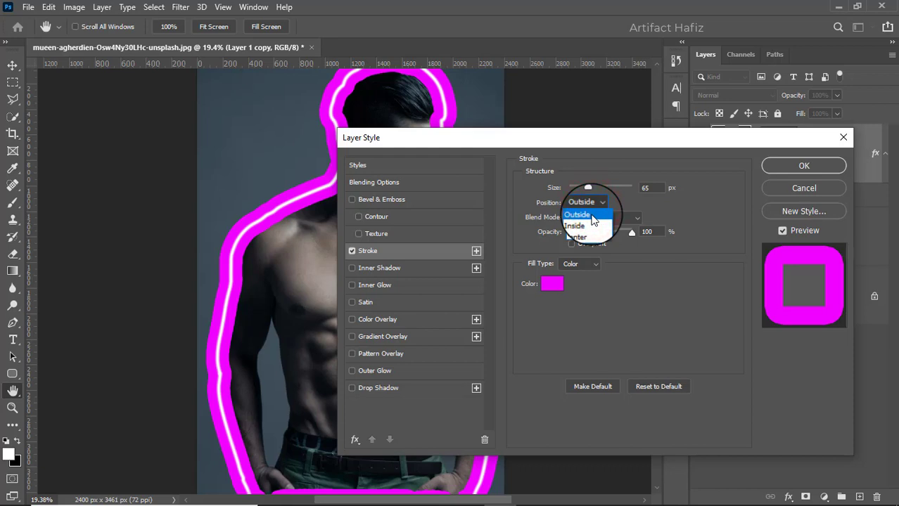
left_click(592, 218)
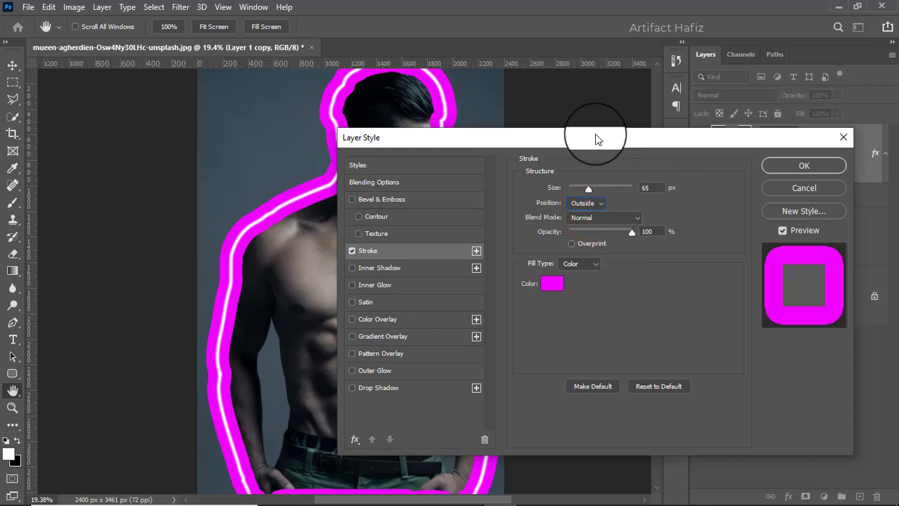
left_click_drag(603, 144, 693, 132)
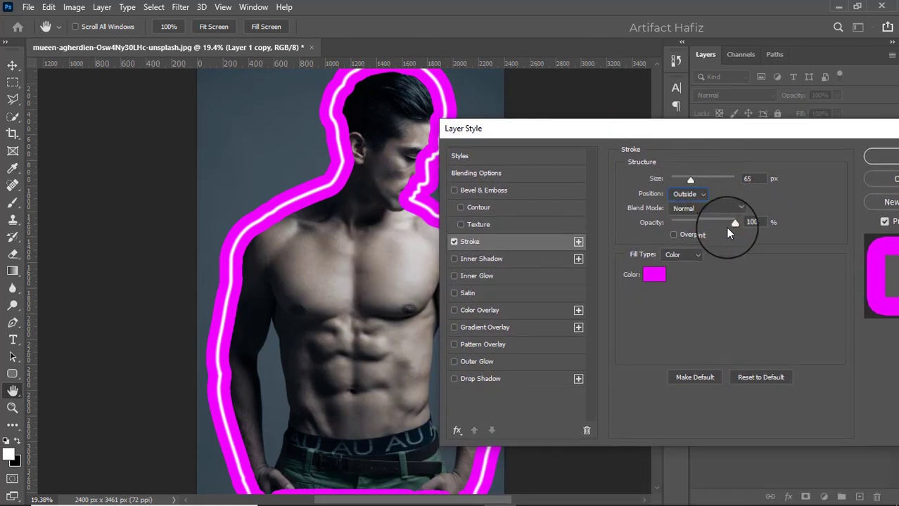
mouse_move(732, 225)
left_mouse_down()
mouse_move(693, 226)
mouse_move(708, 225)
mouse_move(713, 201)
mouse_move(701, 307)
left_mouse_up()
left_click(706, 230)
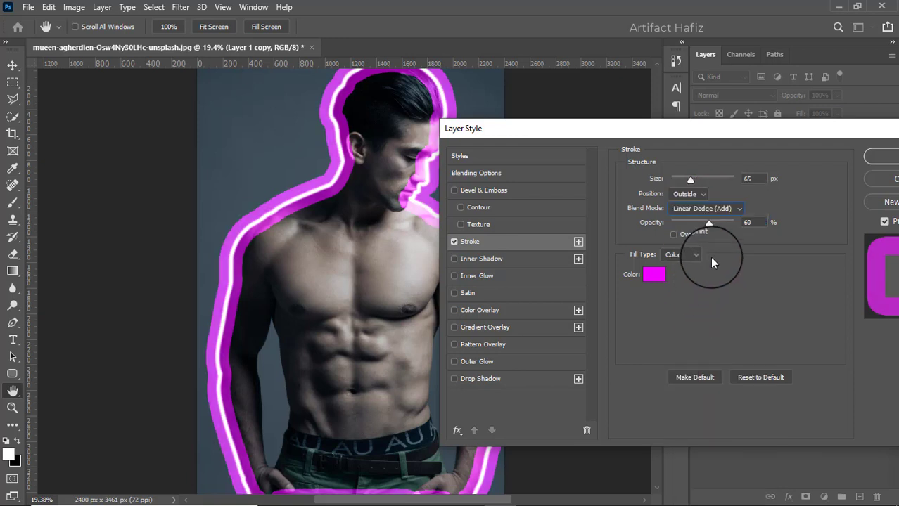
Step: Set the stroke's opacity to 100% and its size to 35 px, and apply the layer style
left_click_drag(712, 226, 746, 224)
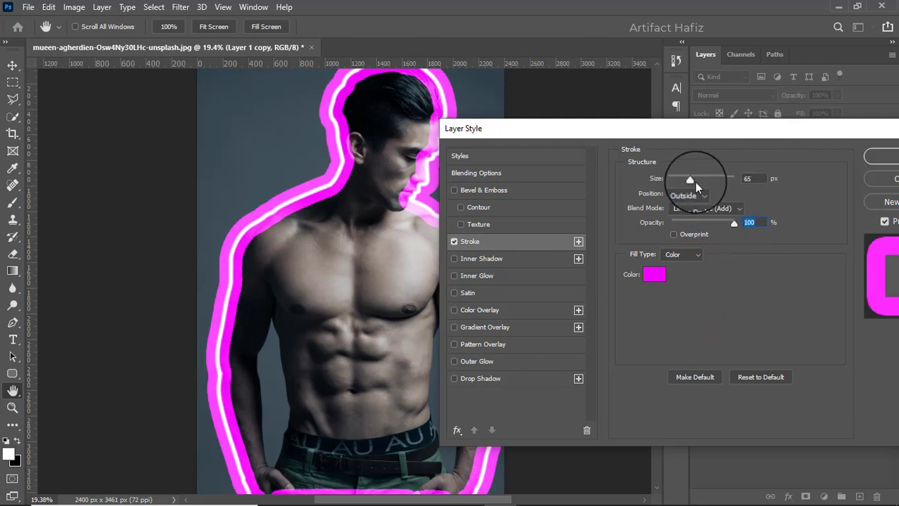
left_click_drag(686, 178, 683, 179)
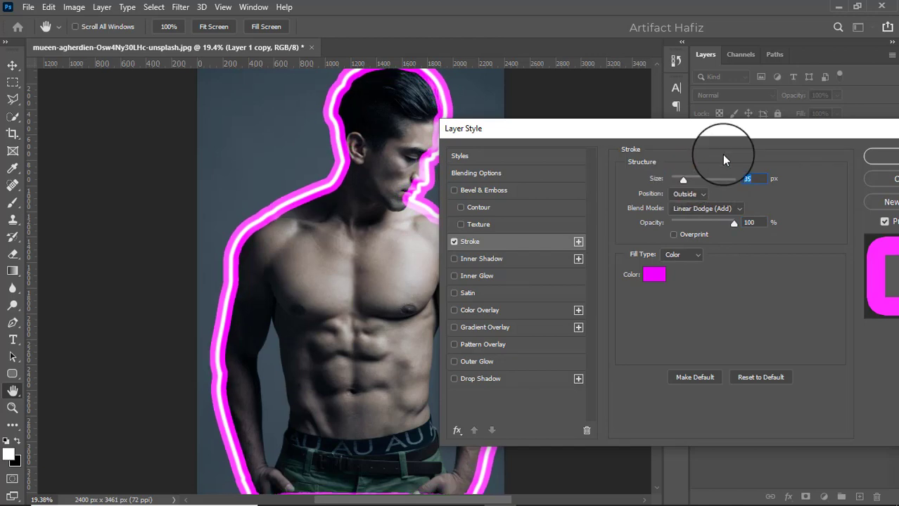
left_click_drag(755, 127, 713, 142)
left_click(785, 160)
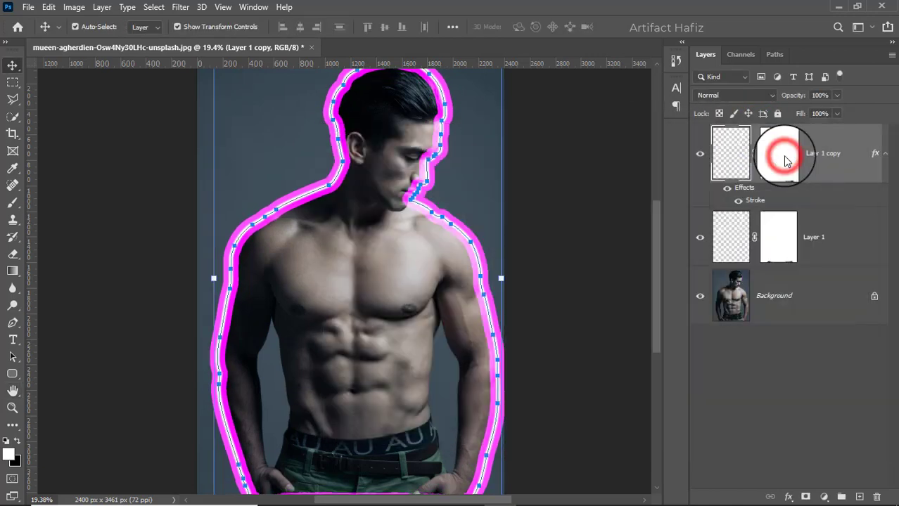
Step: Convert Layer 1 copy to a smart object and apply a Gaussian Blur with a radius of about 41 pixels
right_click(834, 153)
left_click(729, 182)
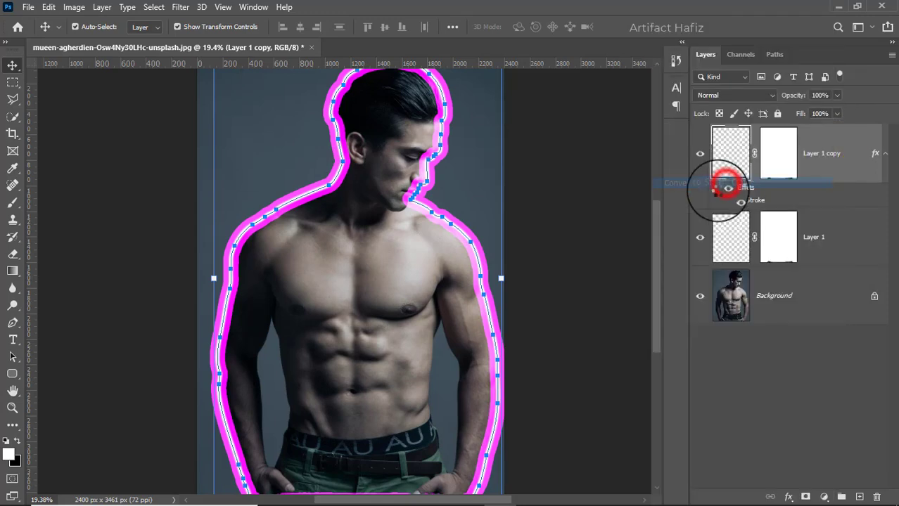
left_click(181, 7)
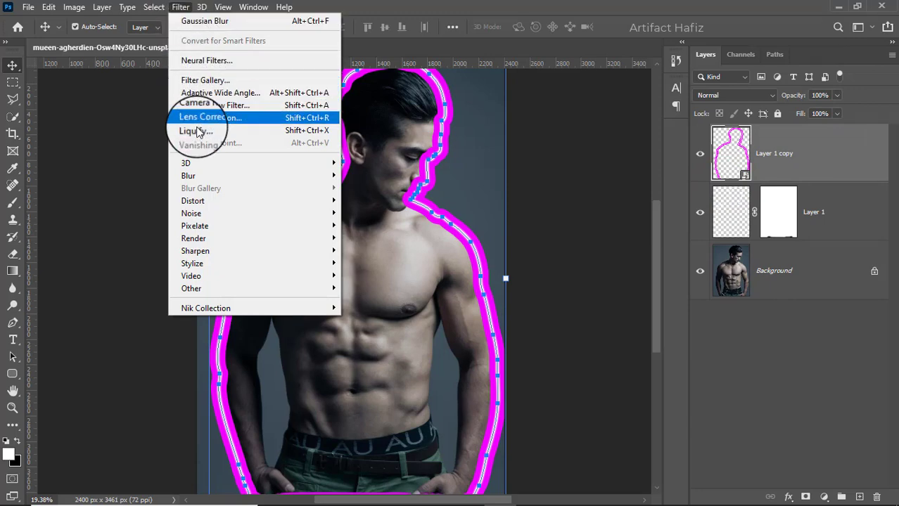
mouse_move(332, 181)
left_click(373, 225)
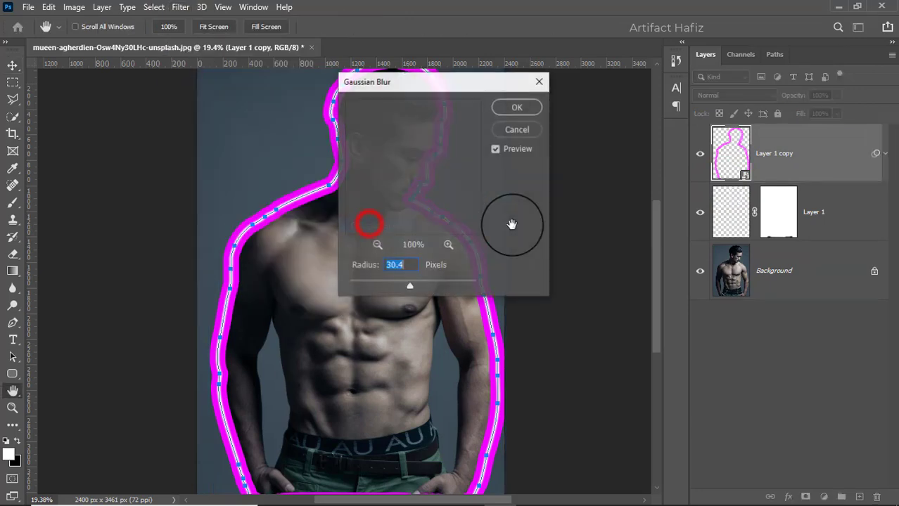
left_click_drag(410, 86, 682, 98)
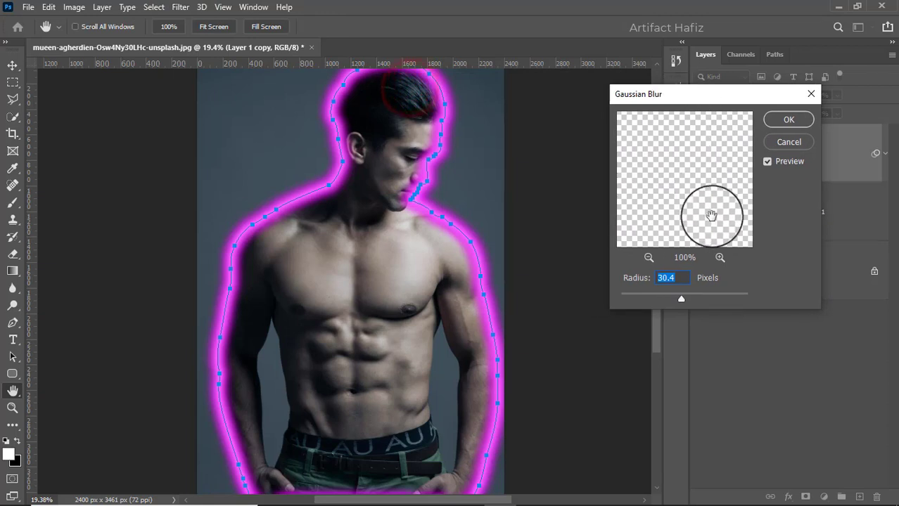
left_click_drag(677, 299, 687, 303)
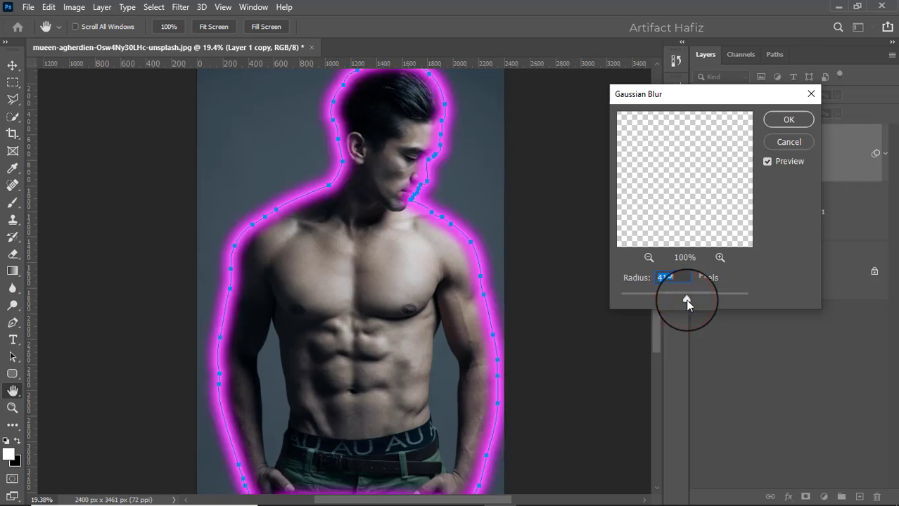
left_click(789, 119)
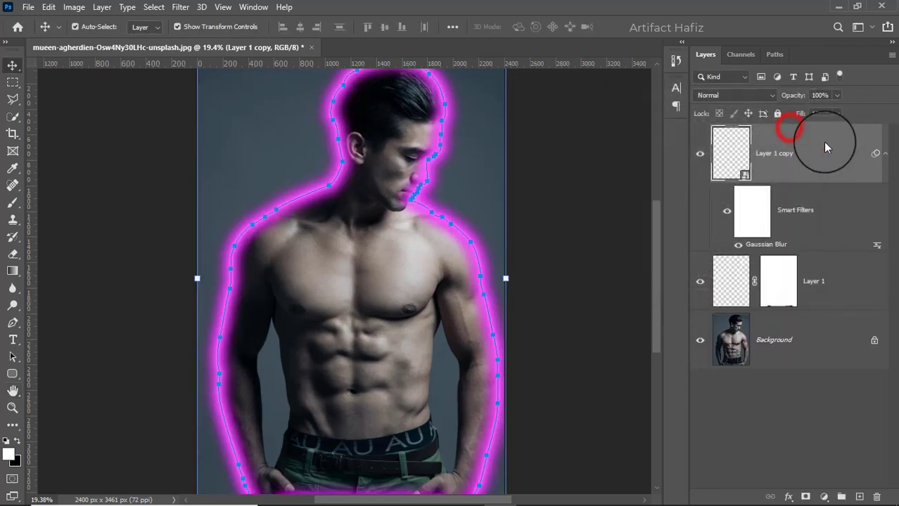
Step: Move Layer 1 copy below Layer 1 and set its blend mode to Linear Dodge (Add)
left_click_drag(823, 145, 830, 320)
left_click(735, 95)
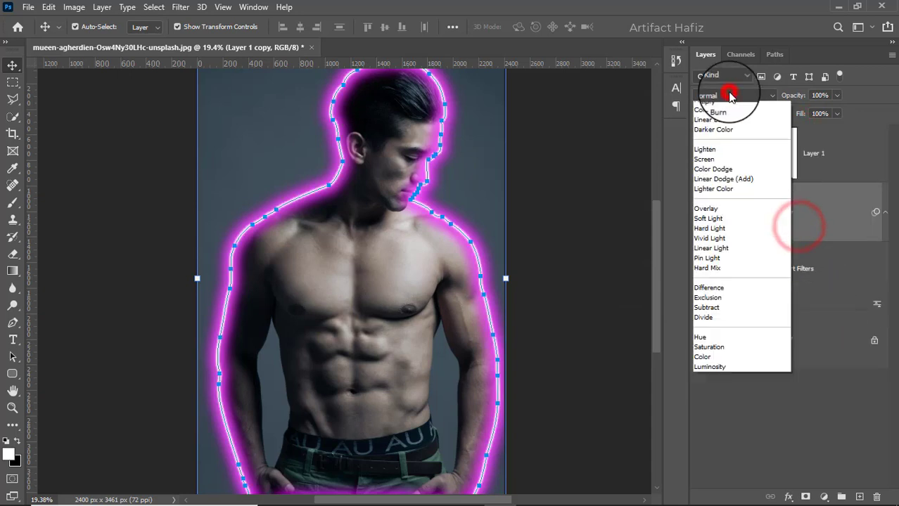
left_click(741, 225)
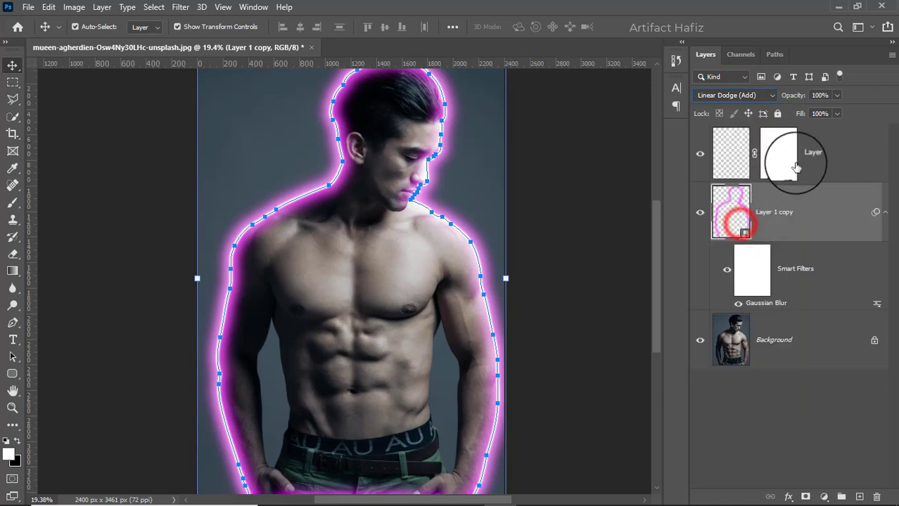
Step: Set the blend mode of Layer 1, the sharp white outline, to Linear Dodge (Add)
left_click(820, 149)
left_click(717, 99)
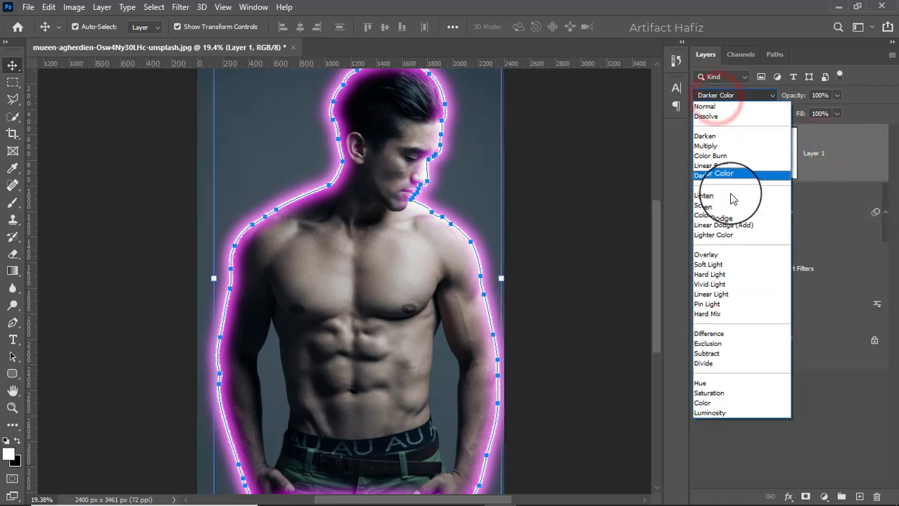
left_click(736, 226)
Step: Select Layer 1 copy and switch to the Rectangular Marquee tool
left_click(798, 223)
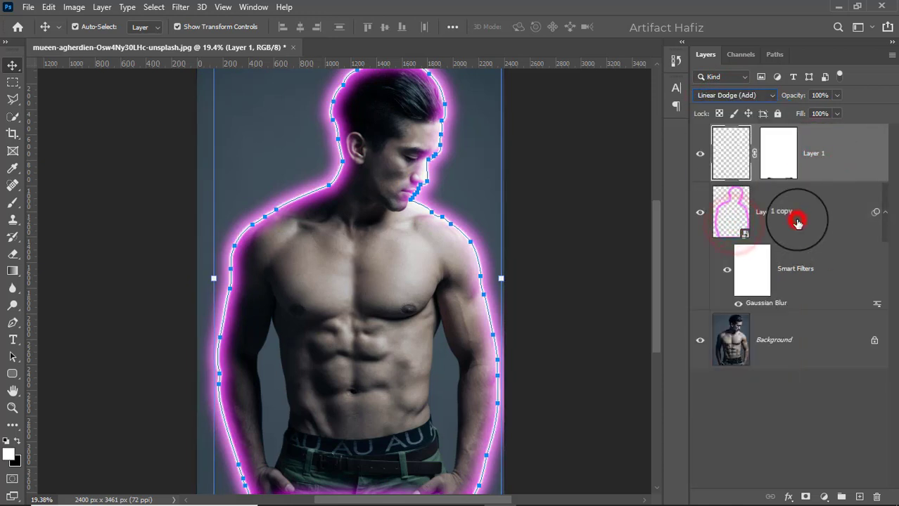
left_click(11, 66)
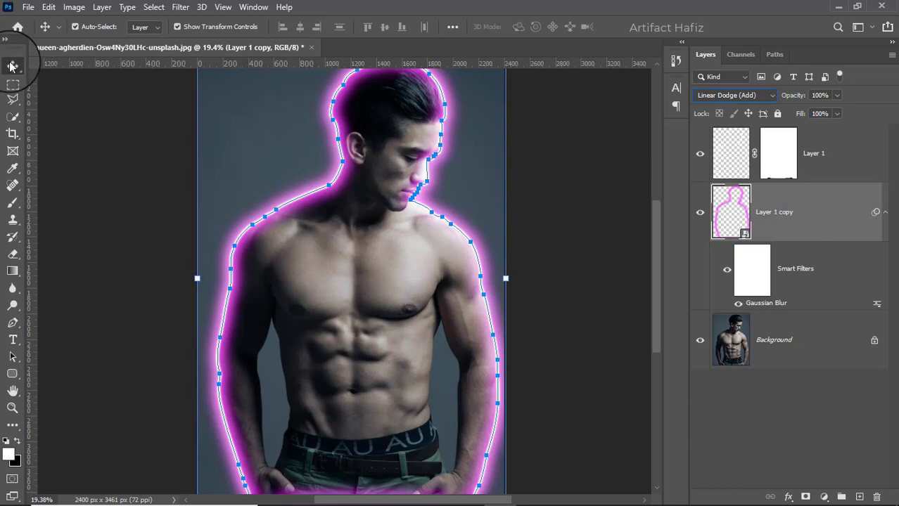
left_click(14, 84)
left_click(12, 97)
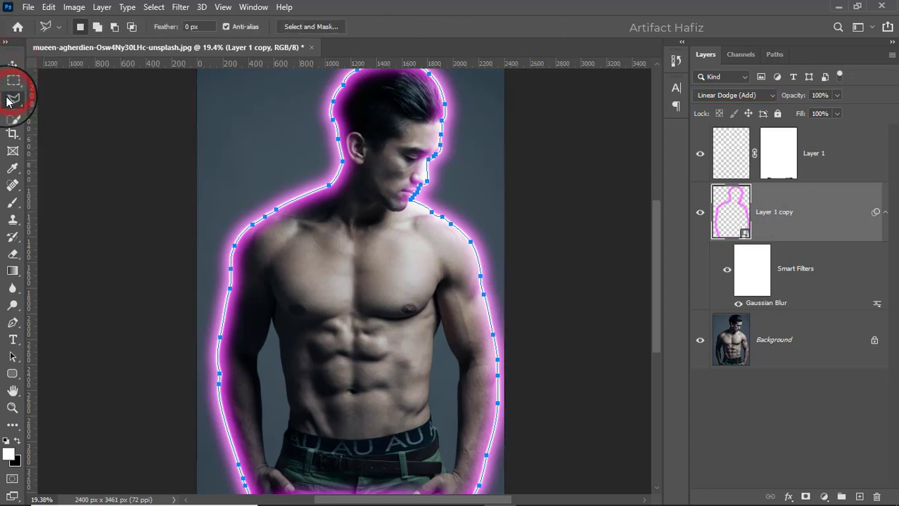
left_click(12, 82)
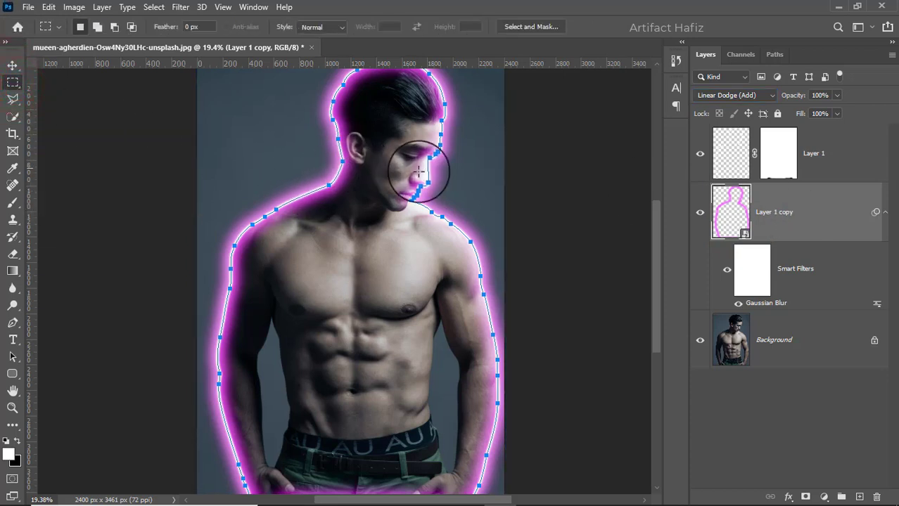
Step: Convert Layer 1 copy with its Gaussian Blur smart filter into a new smart object
scroll(419, 169, "up", 10)
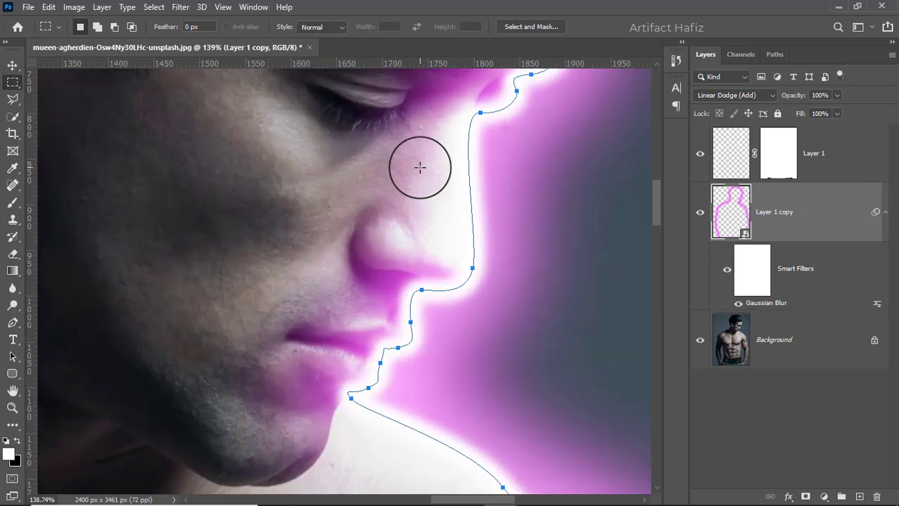
scroll(420, 167, "down", 10)
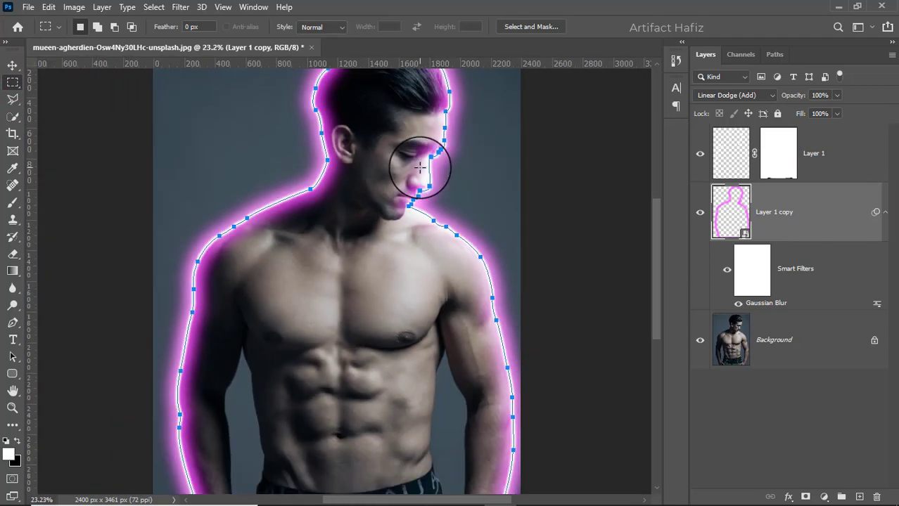
scroll(401, 200, "up", 1)
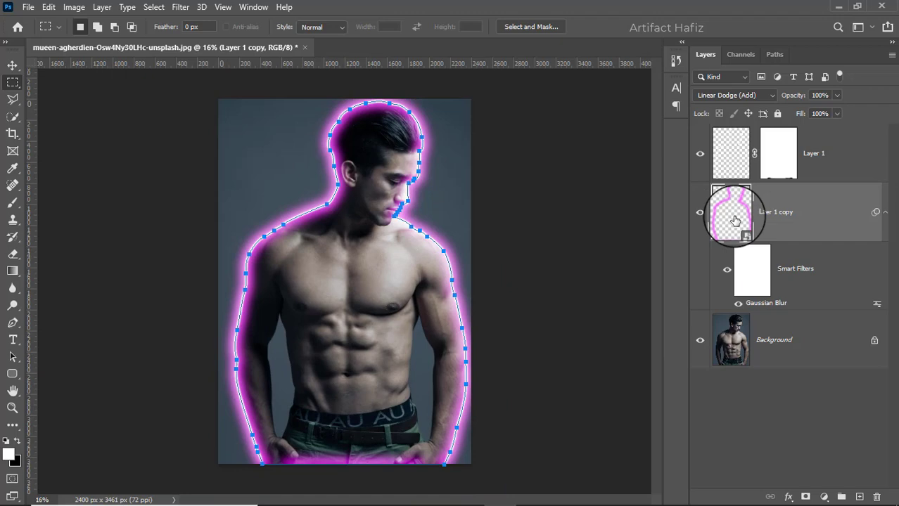
right_click(830, 213)
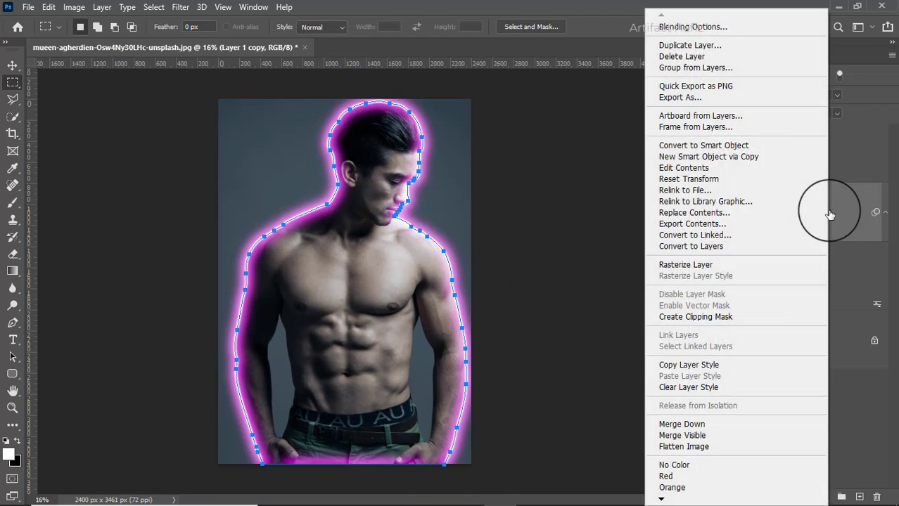
left_click(720, 146)
left_click(794, 211)
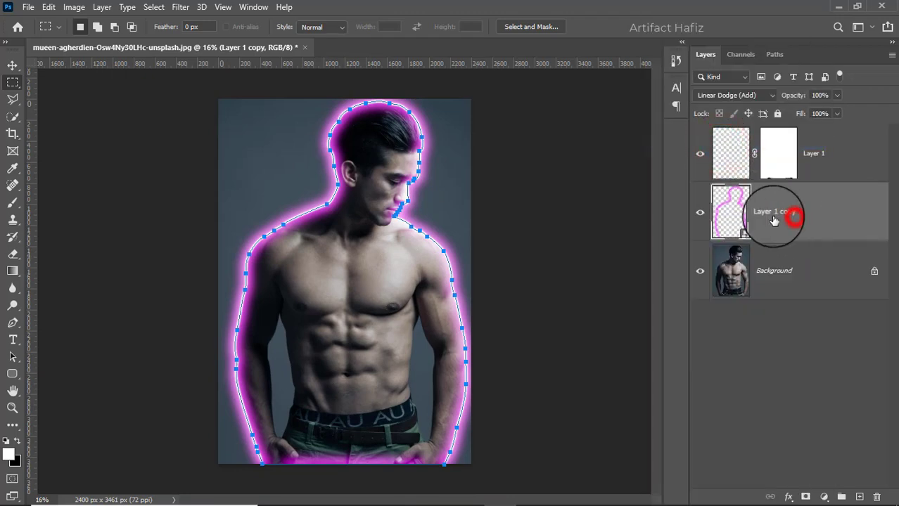
Step: Toggle the visibility of Layer 1 copy and Layer 1 to check each layer's part in the glow
left_click(699, 212)
left_click(699, 212)
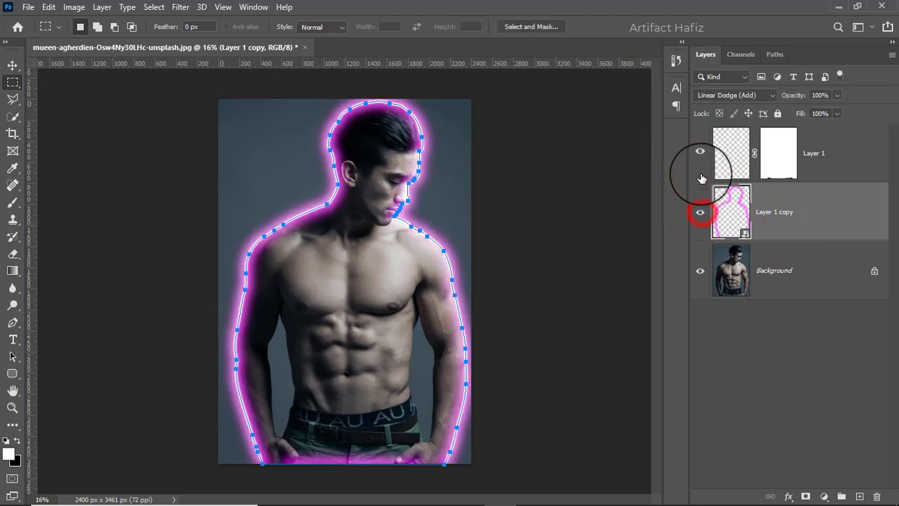
left_click(701, 159)
Step: Convert Layer 1, the masked white outline, to a smart object
left_click(847, 154)
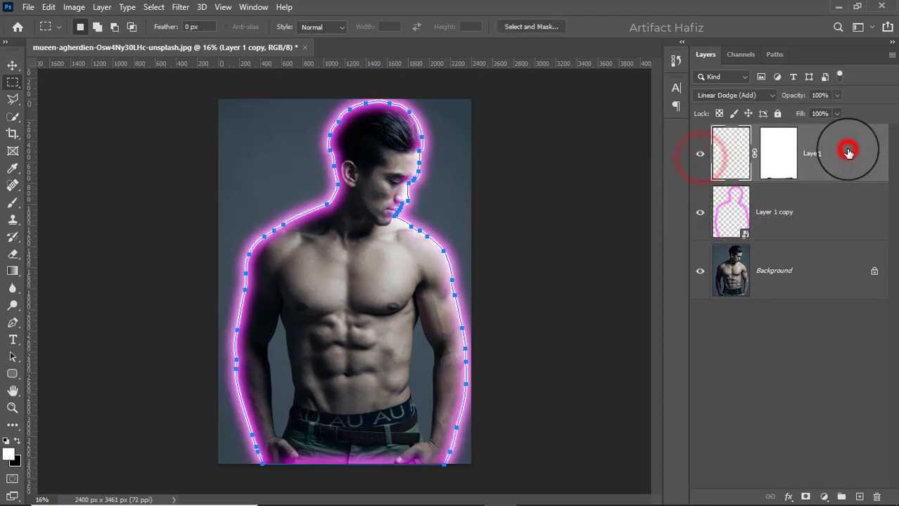
right_click(847, 154)
left_click(667, 184)
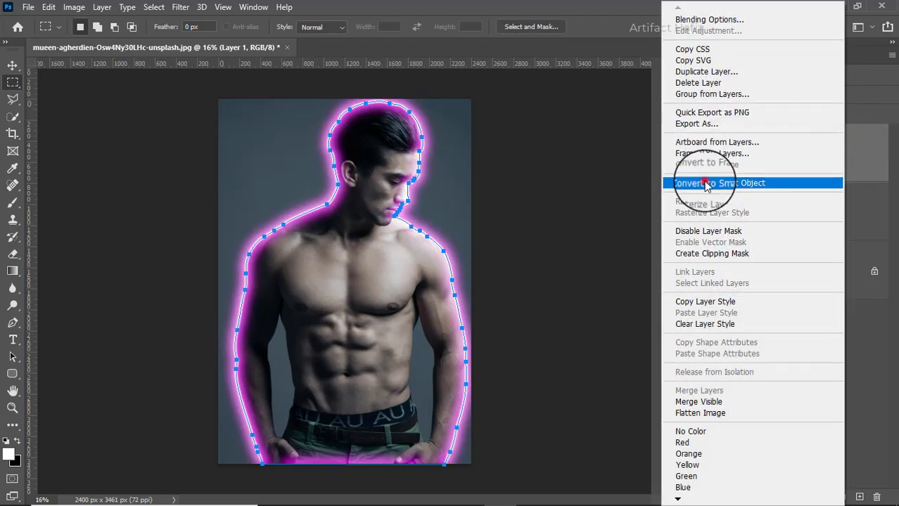
left_click(797, 147)
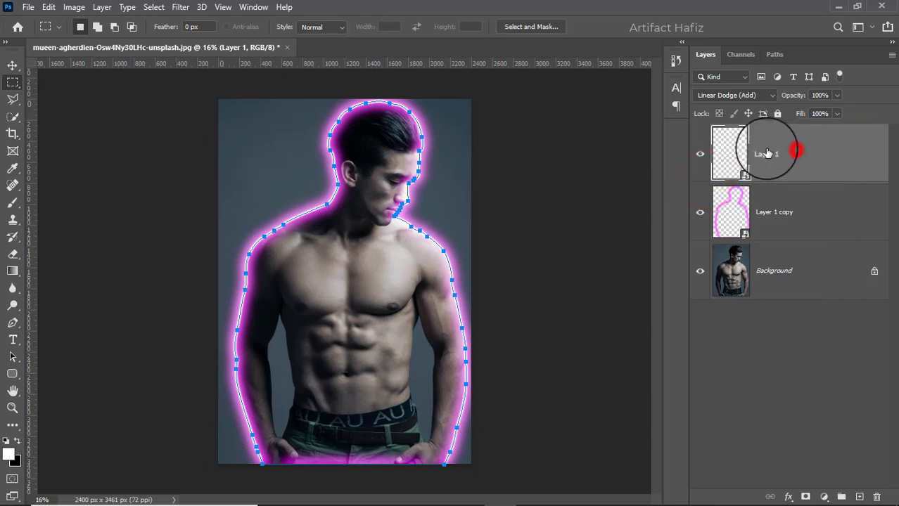
Step: Compare the outline around the face with and without the magenta glow of Layer 1 copy
left_click(698, 154)
left_click(700, 213)
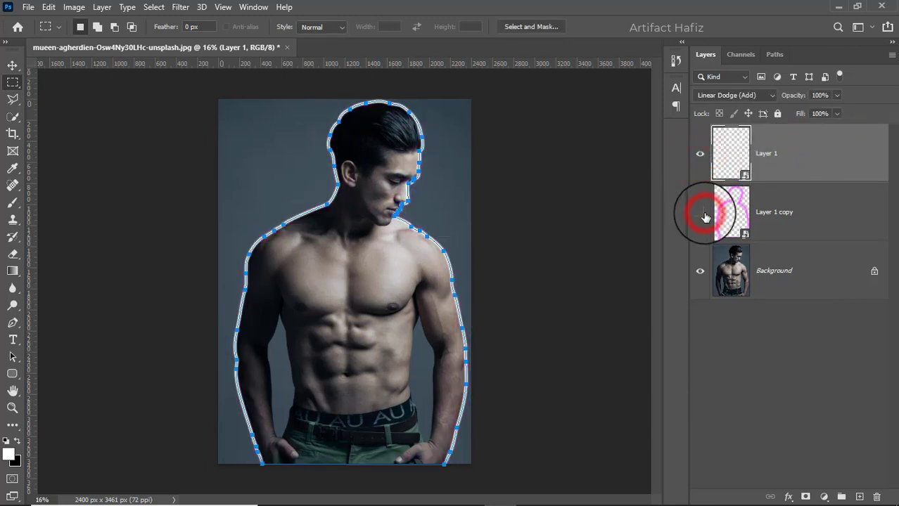
left_click(701, 214)
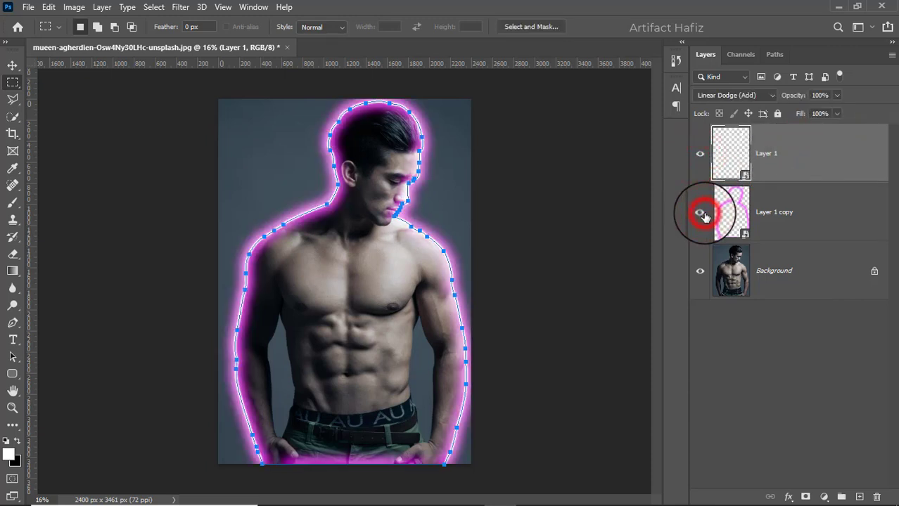
left_click(12, 66)
scroll(303, 152, "up", 5)
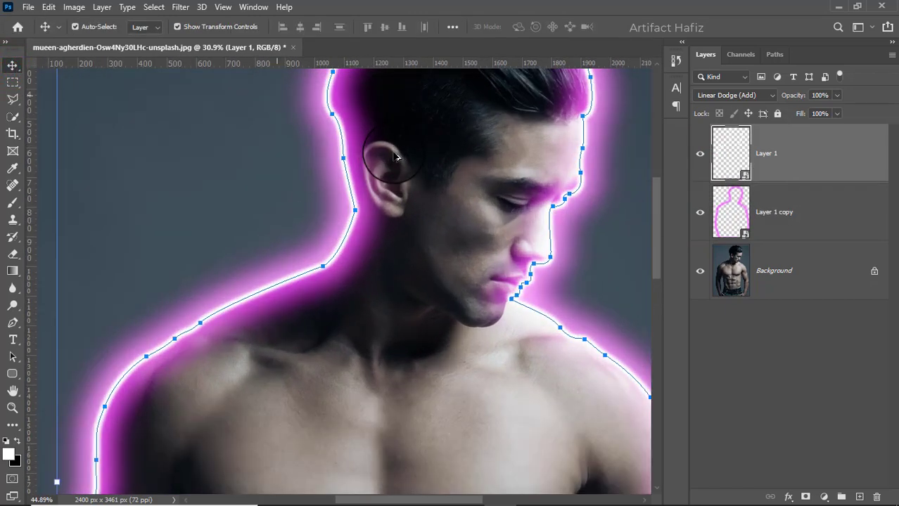
scroll(395, 156, "up", 4)
left_click_drag(484, 206, 297, 211)
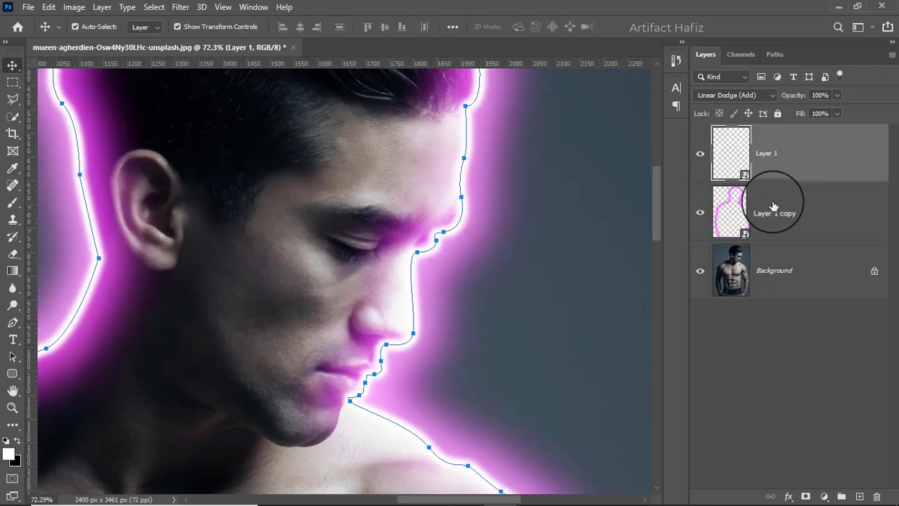
left_click(773, 204)
left_click(701, 213)
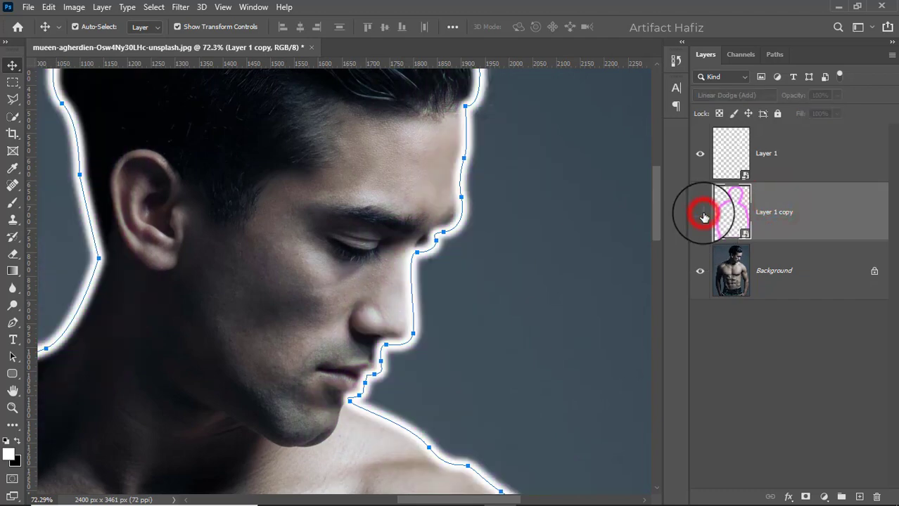
left_click(701, 213)
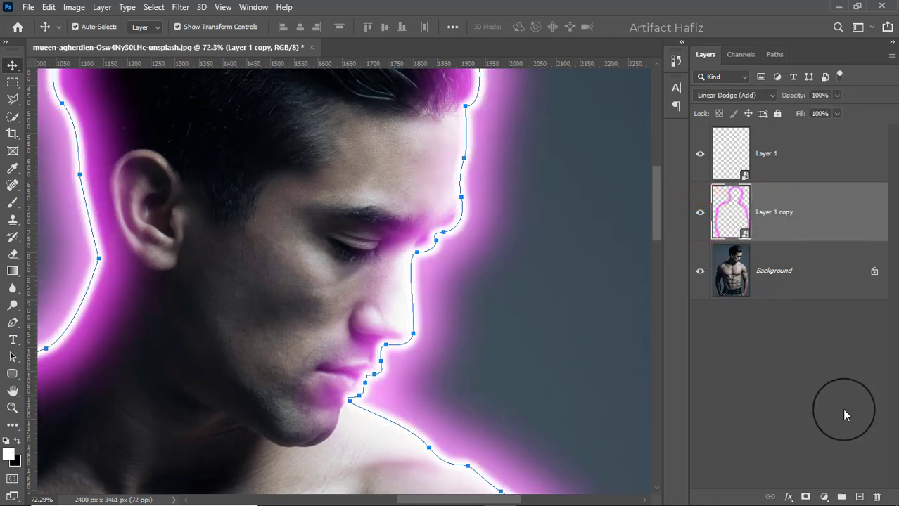
Step: Add a layer mask to Layer 1 copy and paint black with a 200 px brush to hide the glow along the photo's bottom edge
left_click(807, 498)
scroll(482, 327, "down", 5)
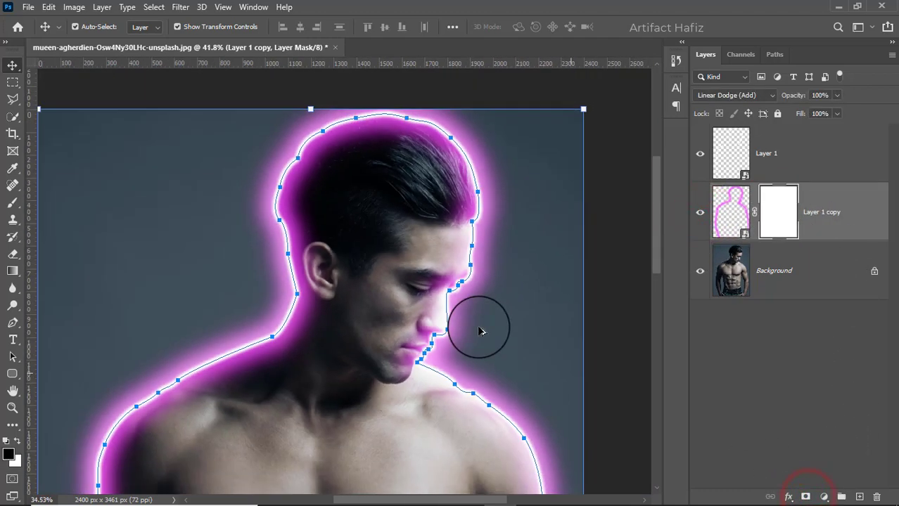
scroll(383, 266, "up", 3)
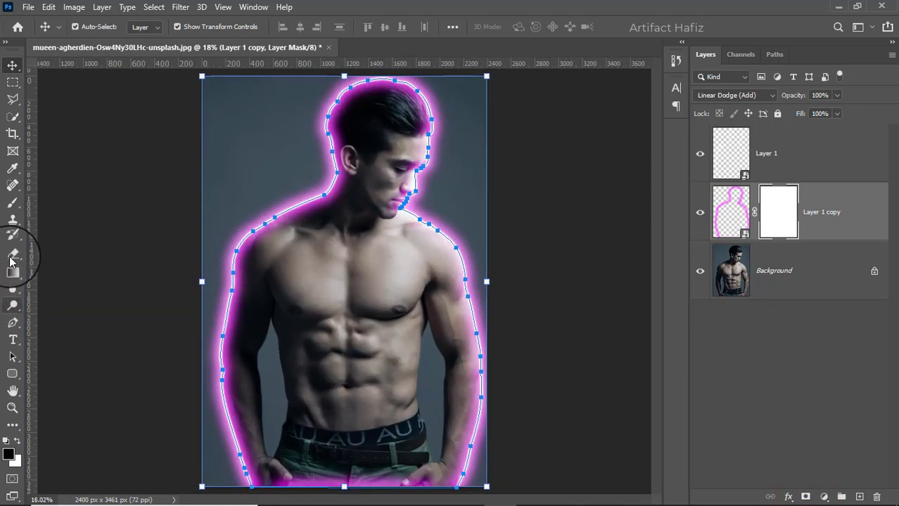
left_click(12, 203)
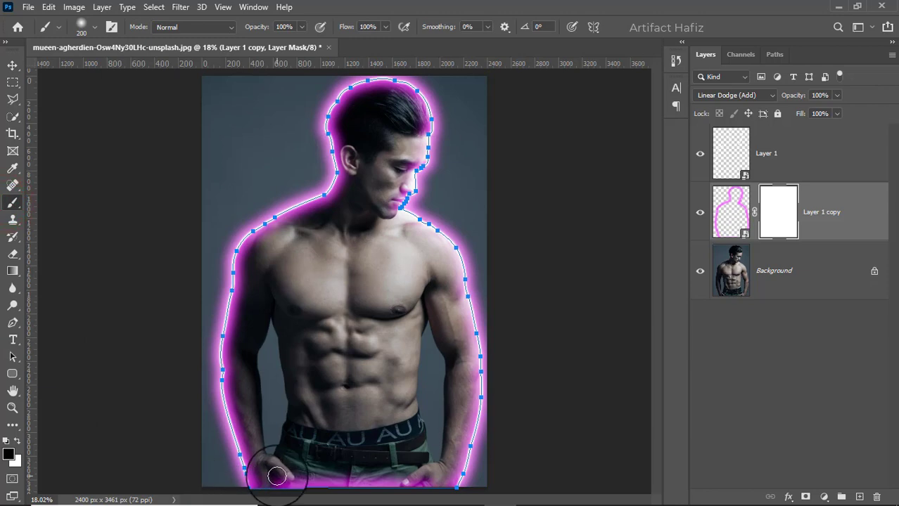
left_click_drag(280, 484, 415, 491)
left_click(306, 482)
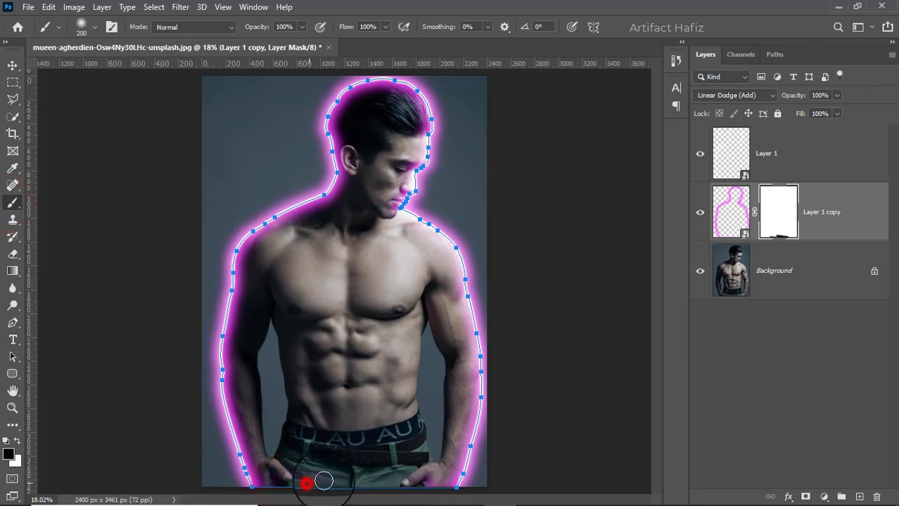
Step: Paint black on Layer 1 copy's mask to remove the glow from the nose, lips and cheek
scroll(400, 211, "up", 2)
scroll(398, 205, "up", 5)
left_click_drag(367, 199, 363, 343)
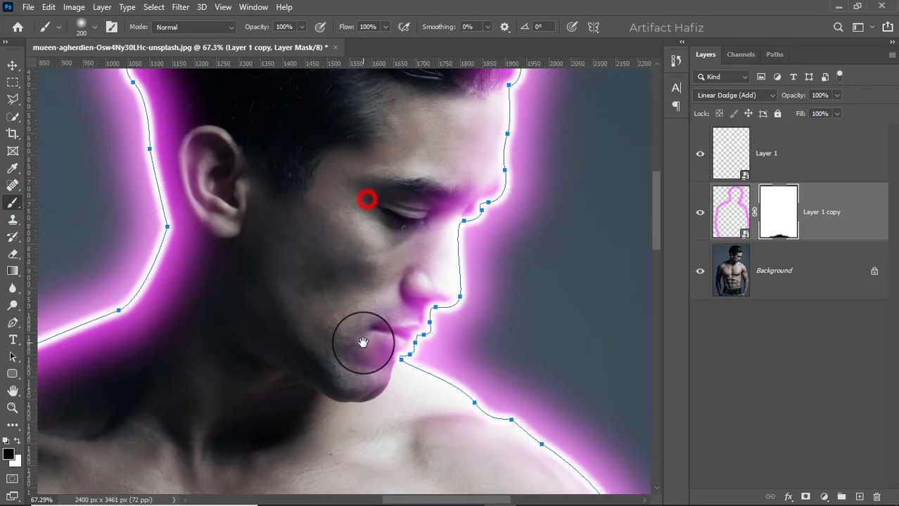
mouse_move(406, 251)
left_mouse_down()
mouse_move(345, 348)
mouse_move(417, 197)
mouse_move(407, 271)
mouse_move(438, 153)
left_mouse_up()
scroll(386, 251, "down", 8)
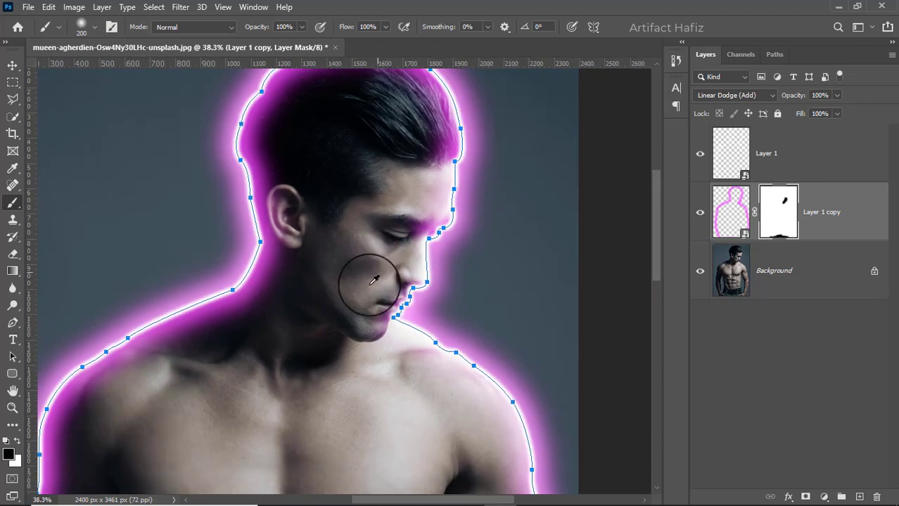
scroll(380, 195, "up", 3)
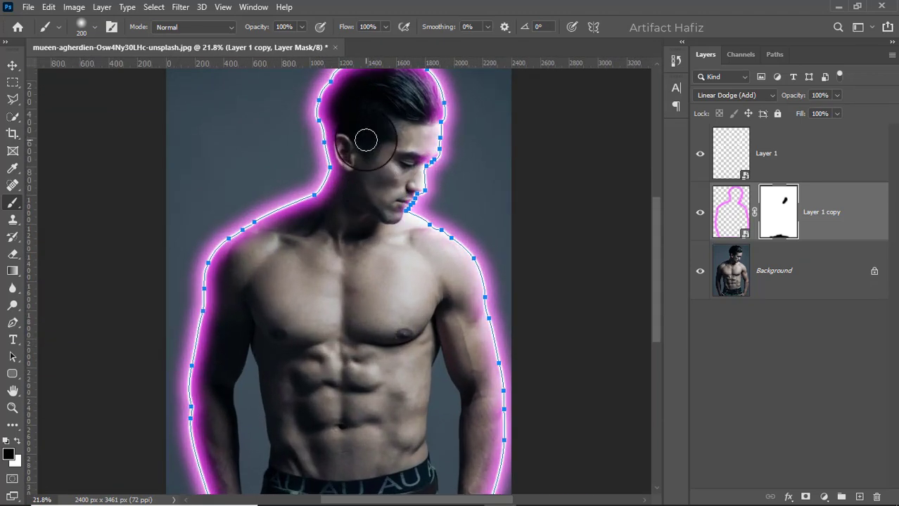
left_click_drag(366, 156, 365, 244)
scroll(366, 245, "down", 4)
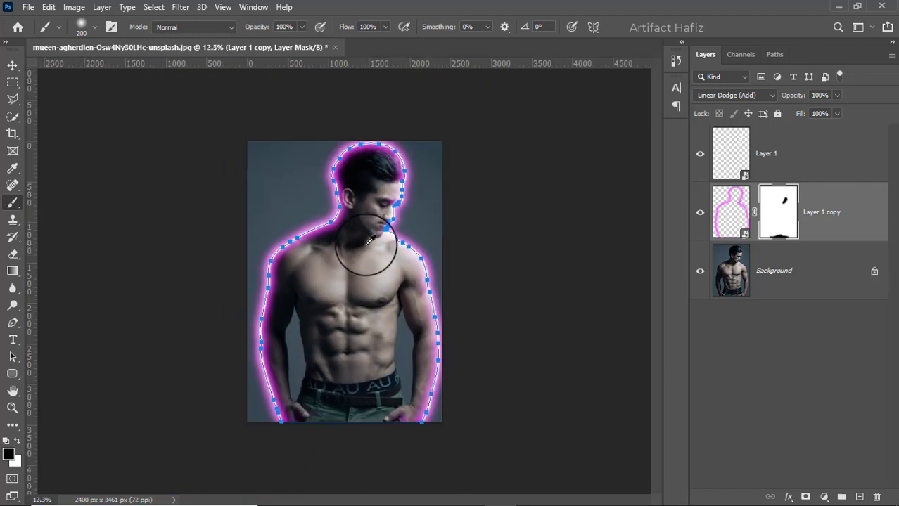
Step: Switch to the Move tool and toggle Layer 1's visibility to review the white outline over the whole photo
left_click(12, 67)
scroll(434, 325, "down", 2)
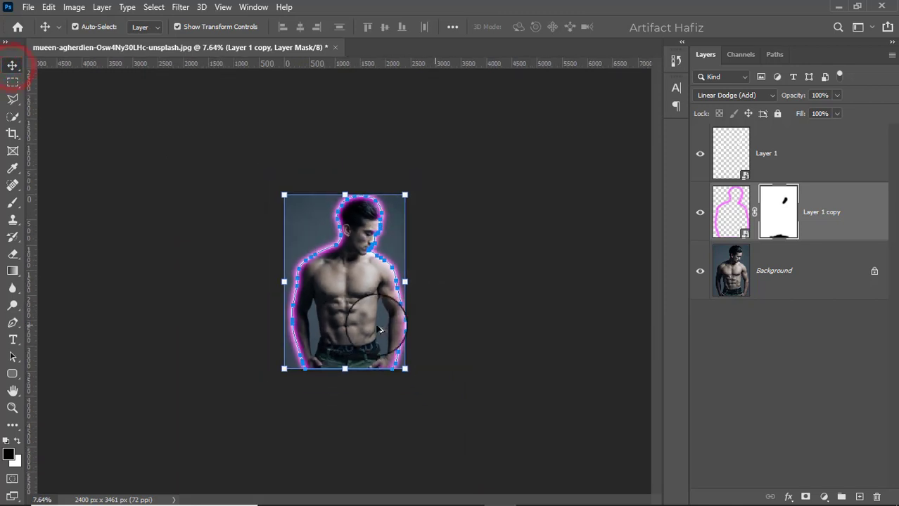
scroll(297, 320, "up", 4)
left_click(819, 147)
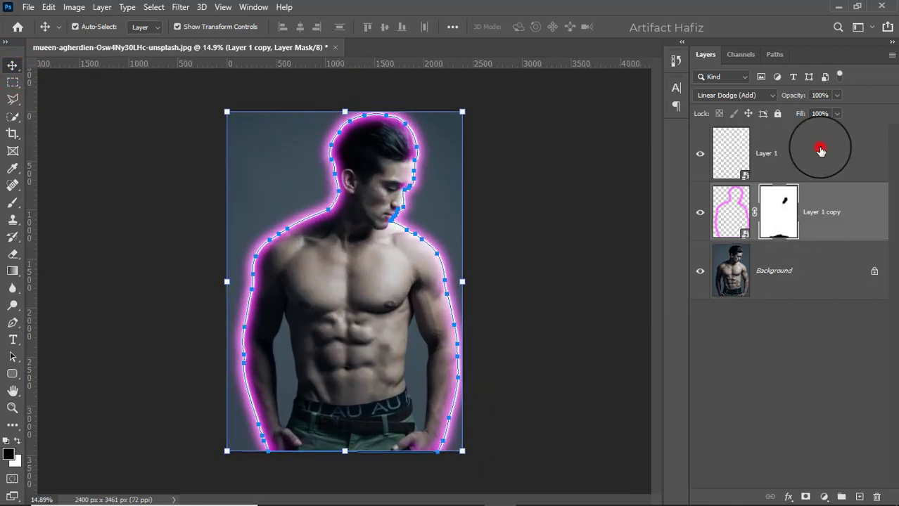
left_click(704, 155)
left_click(703, 154)
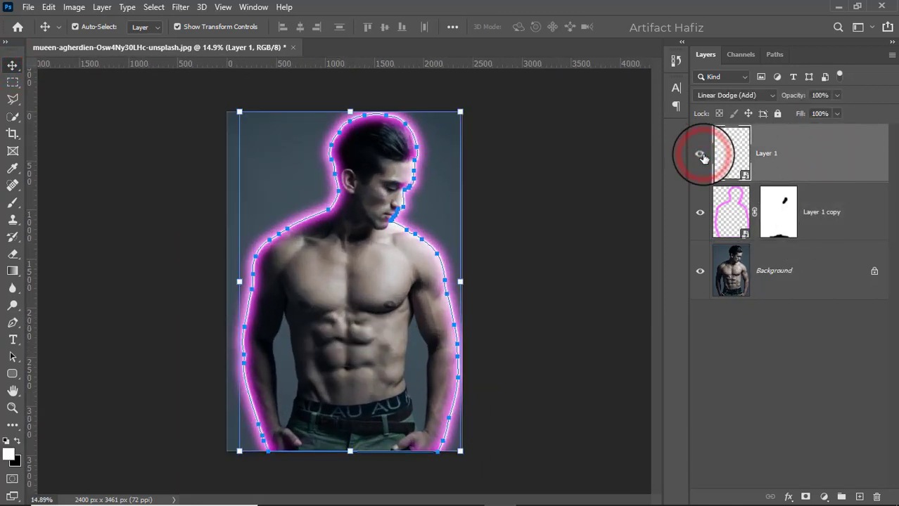
Step: Create a new layer above Layer 1, choose the Brush tool and set the foreground color to bright magenta
left_click(845, 154)
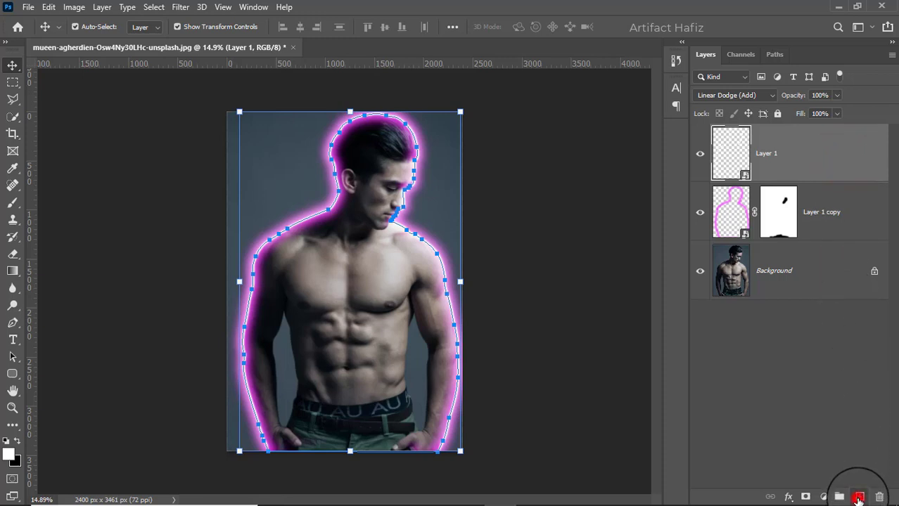
left_click(858, 497)
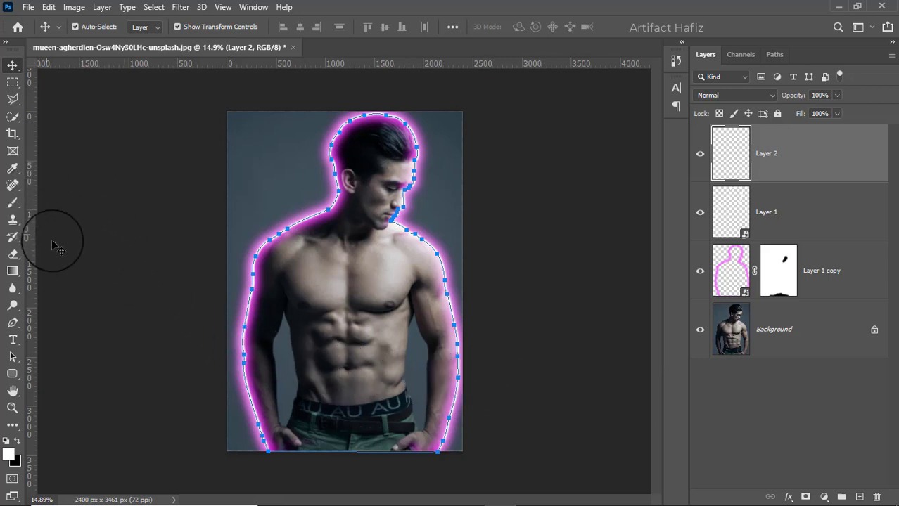
left_click(14, 204)
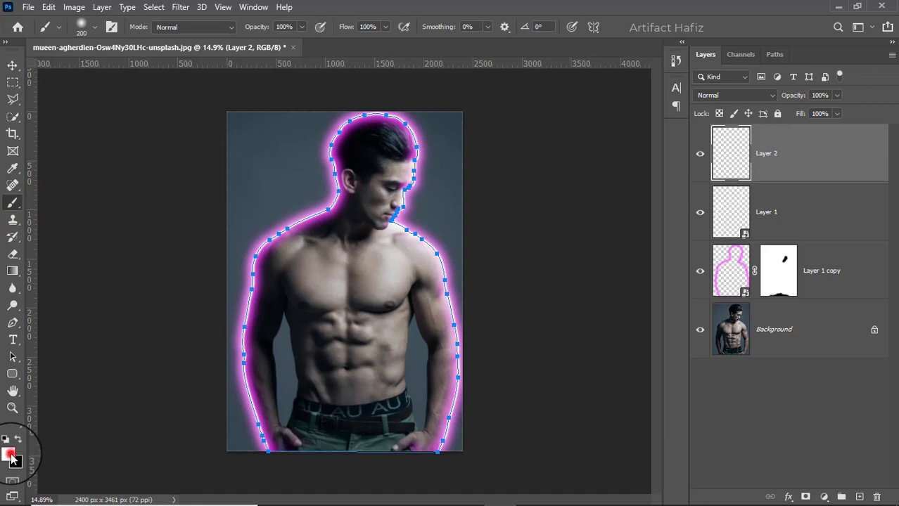
left_click(10, 456)
left_click(414, 133)
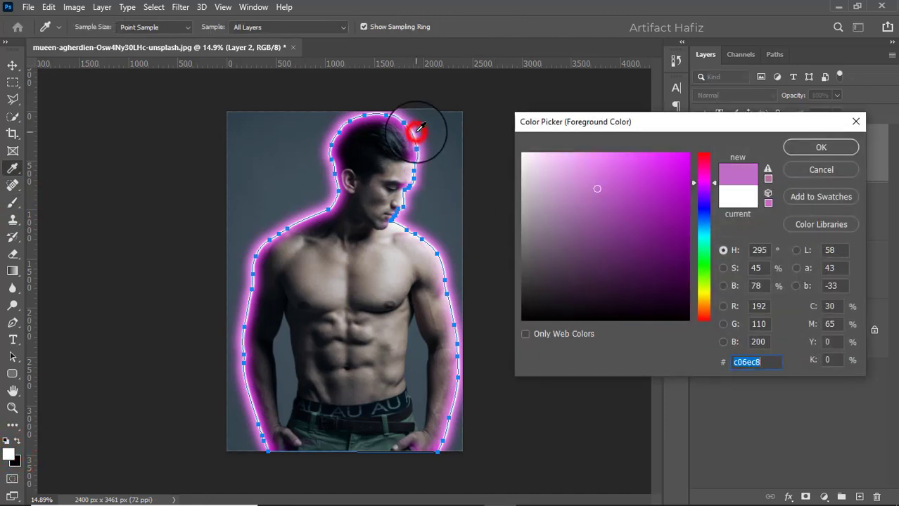
left_click(806, 147)
Step: Try painting a magenta stroke along the shaded cheek and jaw on Layer 2 with a smaller brush at 100% opacity
scroll(419, 155, "up", 13)
left_click_drag(394, 308, 401, 346)
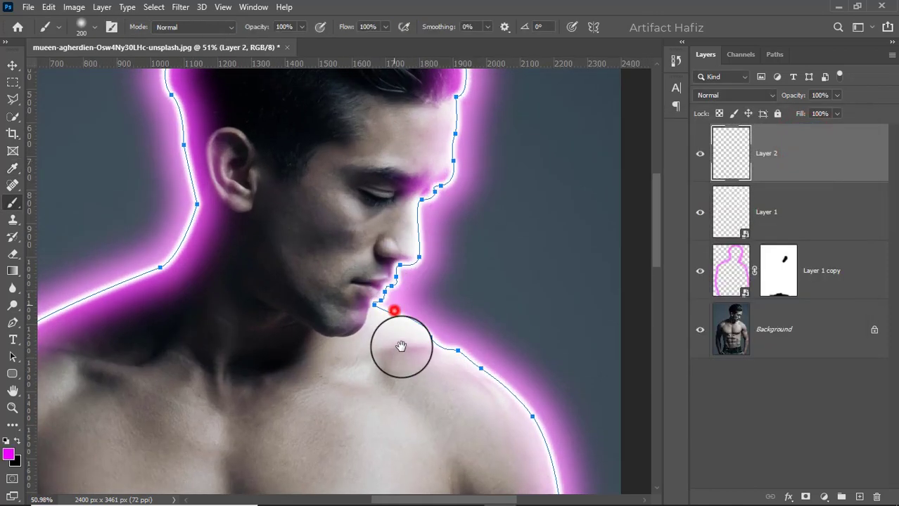
key("bracketleft")
key("bracketleft")
key("bracketleft")
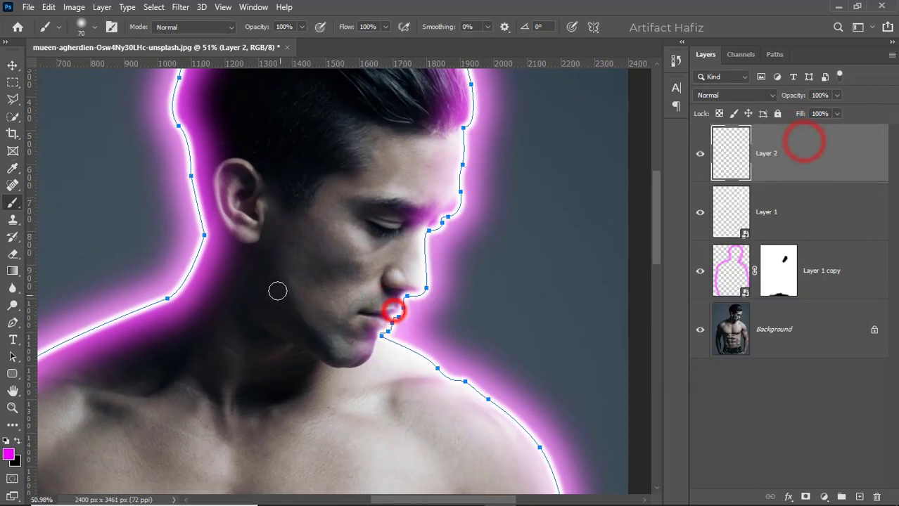
left_click_drag(265, 243, 320, 363)
key("ctrl+z")
Step: Lower the brush opacity to 11% and set up a soft brush of 100 px with 0% hardness
left_click(301, 27)
left_click(249, 45)
left_click(95, 28)
scroll(131, 218, "down", 3)
scroll(131, 216, "up", 5)
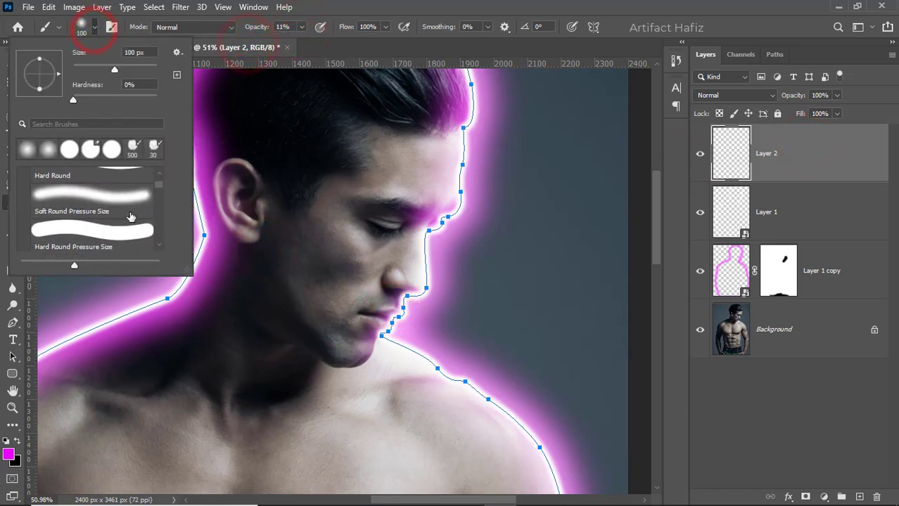
scroll(126, 225, "down", 2)
double_click(127, 226)
Step: Paint faint magenta light onto the cheek below the eye and along the jawline on Layer 2
left_click_drag(337, 231, 360, 242)
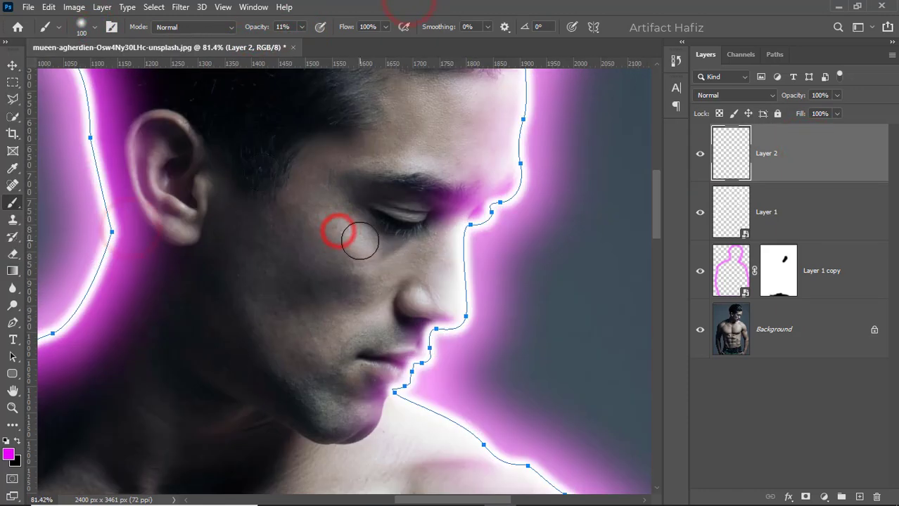
left_click_drag(303, 42, 301, 42)
left_click_drag(342, 230, 350, 235)
left_click_drag(233, 293, 310, 411)
scroll(372, 336, "down", 4)
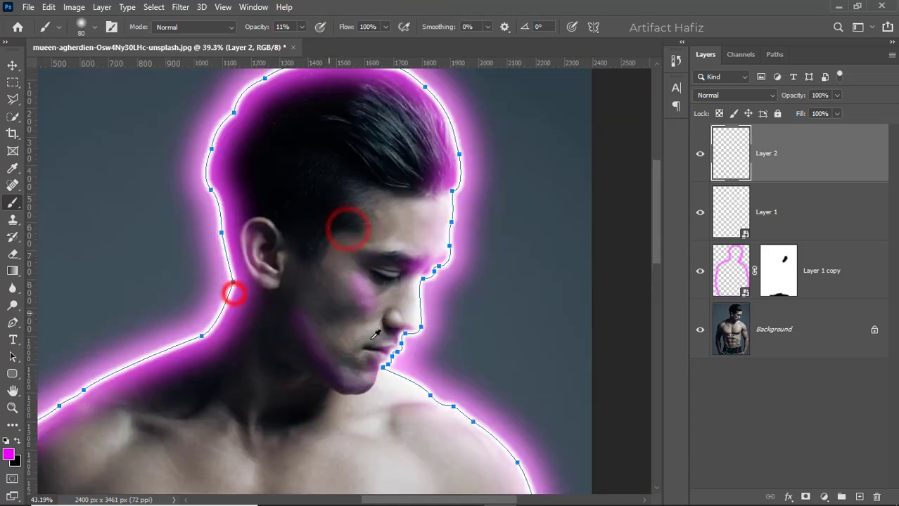
Step: Set the blend mode of Layer 2, which holds the painted light reflections, to Linear Dodge (Add)
left_click(391, 303)
scroll(367, 251, "down", 6)
scroll(403, 327, "up", 3)
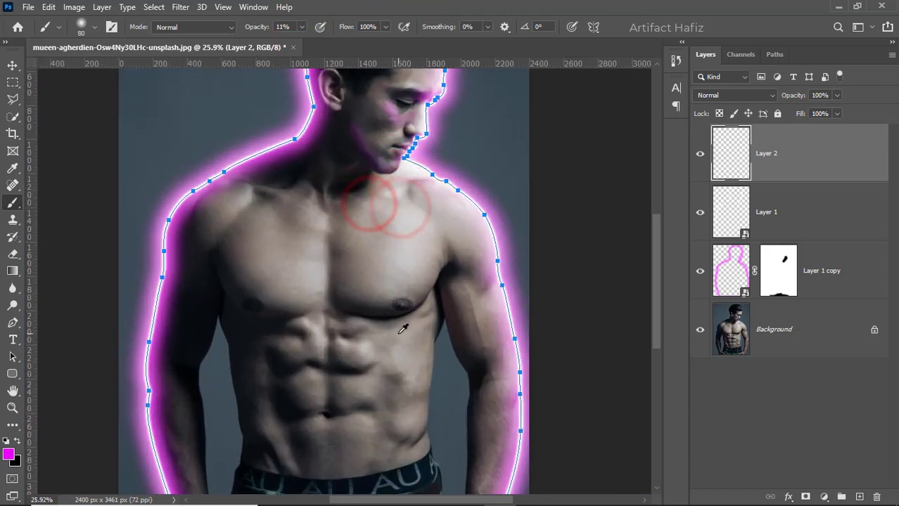
left_click(430, 339)
left_click(391, 142)
scroll(392, 144, "down", 3)
left_click(737, 96)
left_click(731, 218)
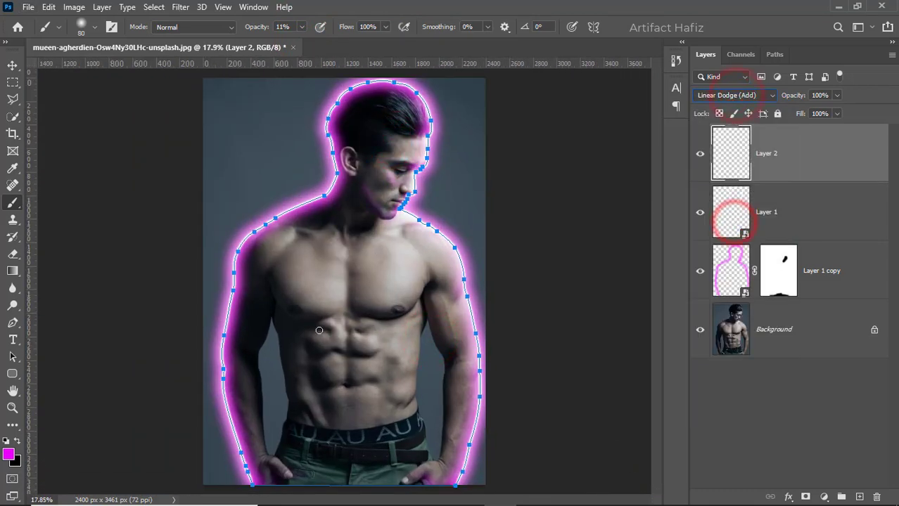
Step: Paint faint magenta light onto the brighter upper arm and along the chest edge beside its armpit on Layer 2
scroll(459, 311, "up", 9)
key("bracketleft")
key("bracketleft")
key("bracketleft")
left_click_drag(463, 207, 440, 251)
left_click_drag(444, 235, 437, 255)
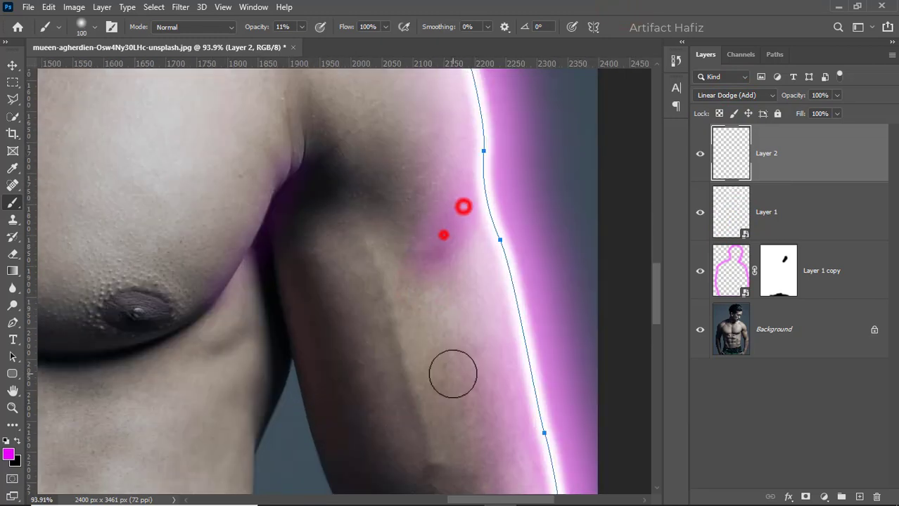
scroll(383, 281, "down", 3)
left_click_drag(387, 318, 341, 106)
left_click_drag(413, 261, 407, 344)
left_click_drag(389, 399, 413, 99)
left_click_drag(405, 227, 387, 277)
Step: Paint faint magenta light across the collarbone and front of the shaded shoulder with a 70 px brush at 11% opacity
scroll(386, 277, "down", 5)
left_click_drag(311, 217, 448, 480)
left_click_drag(316, 304, 317, 380)
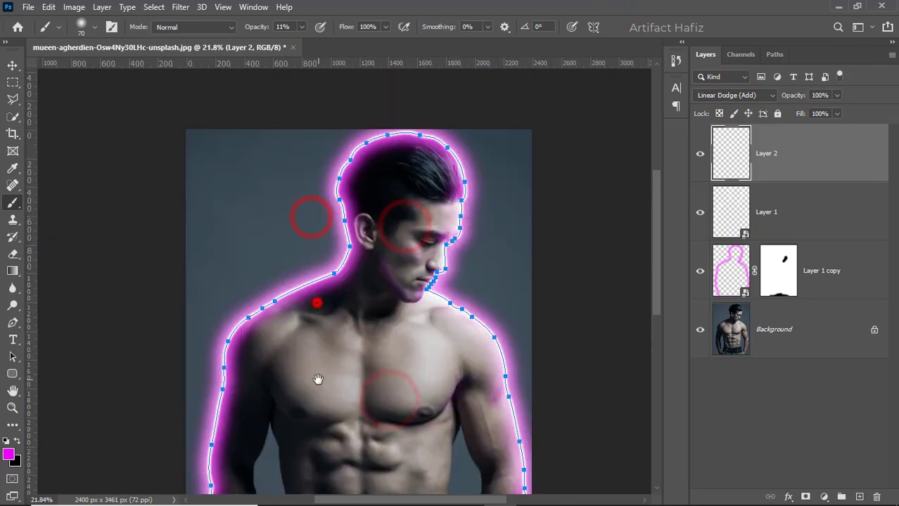
scroll(333, 288, "up", 2)
left_click_drag(277, 321, 302, 328)
scroll(275, 320, "down", 3)
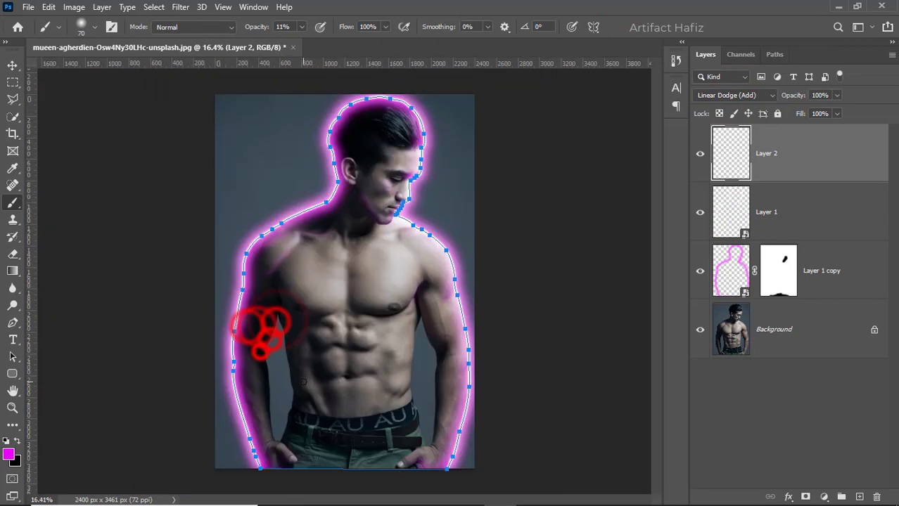
Step: Enlarge the brush to 150 px and paint magenta light onto the shaded shoulder and upper arm
scroll(275, 332, "up", 3)
key("bracketright")
key("bracketright")
key("bracketright")
key("bracketright")
key("bracketright")
left_click_drag(275, 170, 237, 239)
scroll(217, 444, "up", 4)
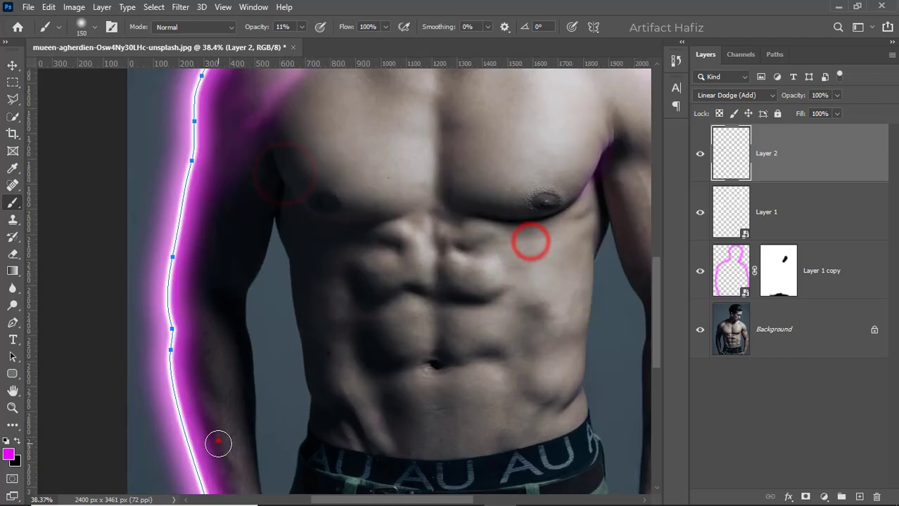
Step: Reduce the brush to 90 px and paint magenta light down the outer edge of the shaded forearm
left_click_drag(219, 439, 203, 374)
key("bracketleft")
key("bracketleft")
key("bracketleft")
left_click_drag(198, 378, 213, 422)
left_click_drag(195, 346, 209, 415)
left_click_drag(184, 295, 205, 439)
scroll(378, 355, "down", 5)
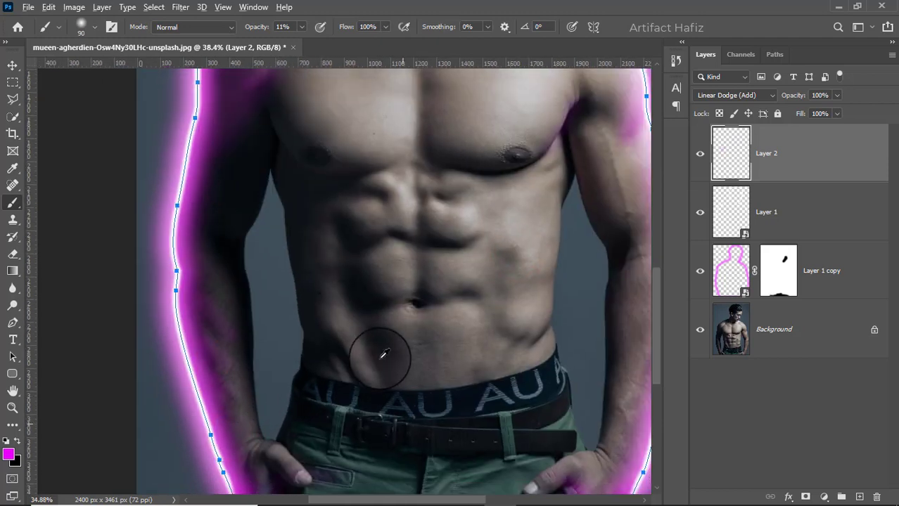
scroll(331, 256, "up", 1)
Step: Stamp all visible layers into a new merged layer above Layer 2
left_click(12, 66)
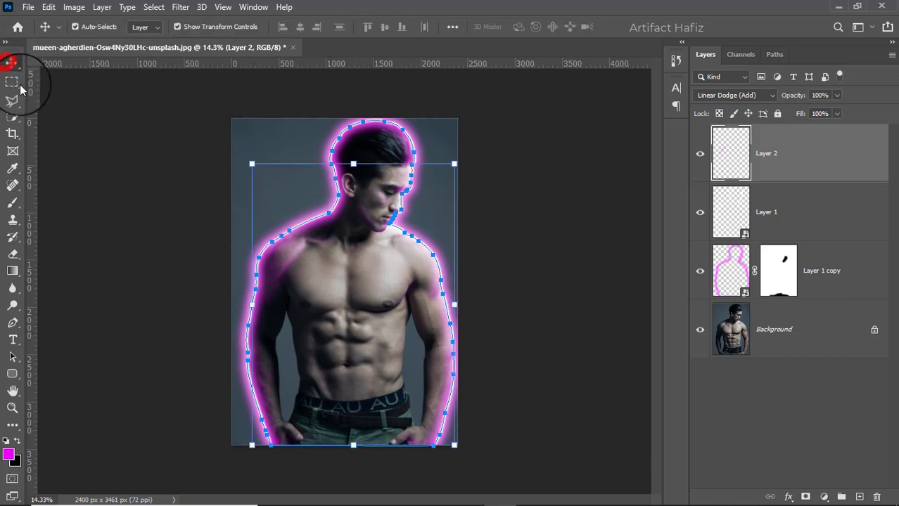
left_click(13, 82)
scroll(408, 297, "up", 1)
left_click(803, 150)
key("ctrl+alt+shift+e")
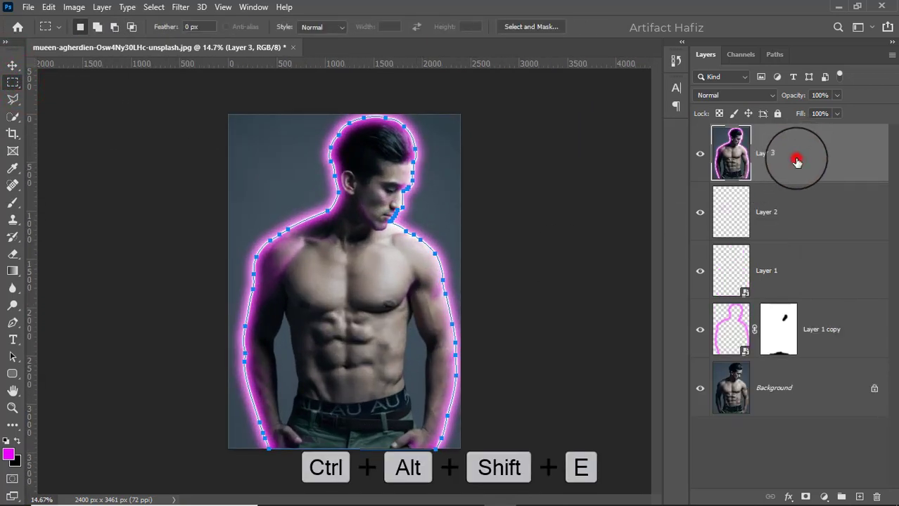
Step: Add a Solid Color fill layer in pink #ff0078, shaped by the body outline path, above the merged layer
scroll(387, 211, "up", 6)
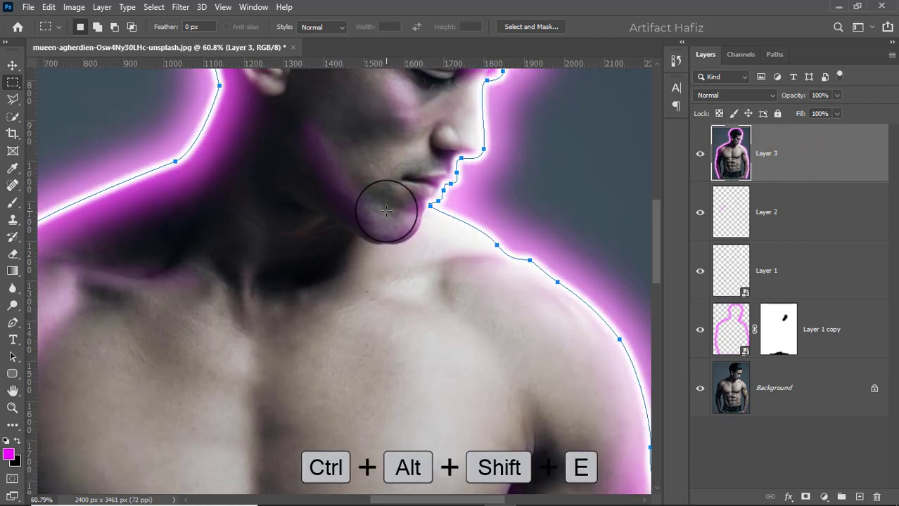
scroll(387, 210, "up", 3)
scroll(387, 211, "down", 4)
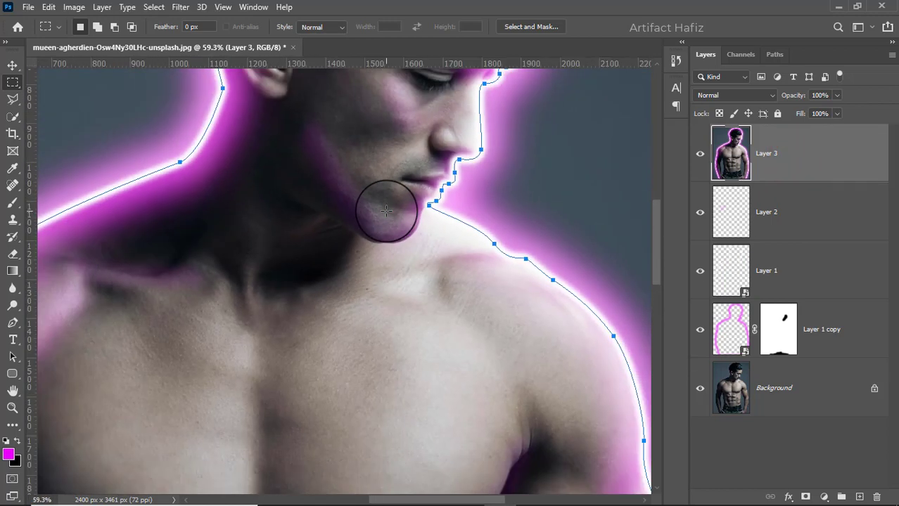
scroll(386, 210, "down", 5)
scroll(386, 210, "up", 3)
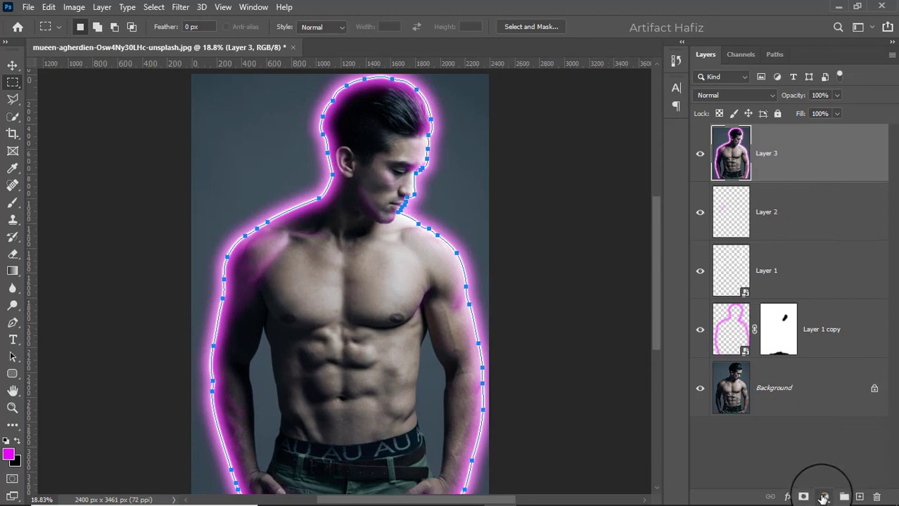
left_click(823, 497)
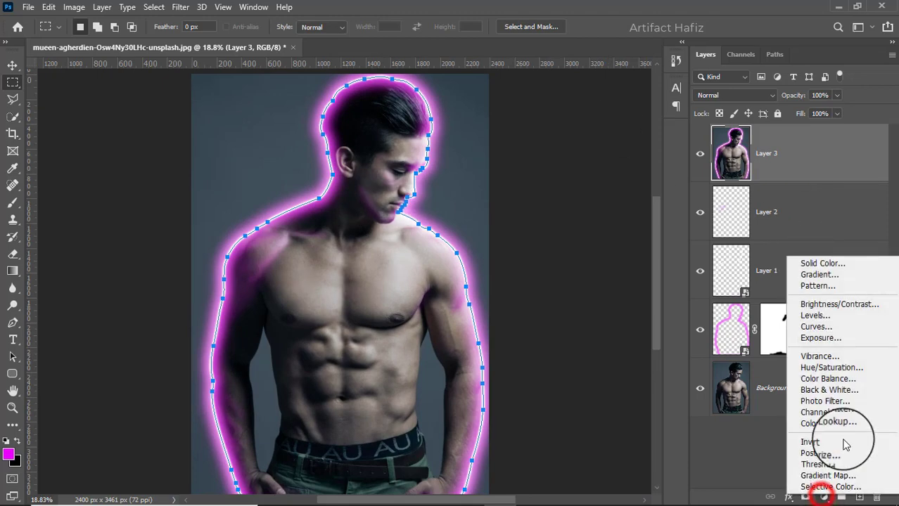
left_click(806, 266)
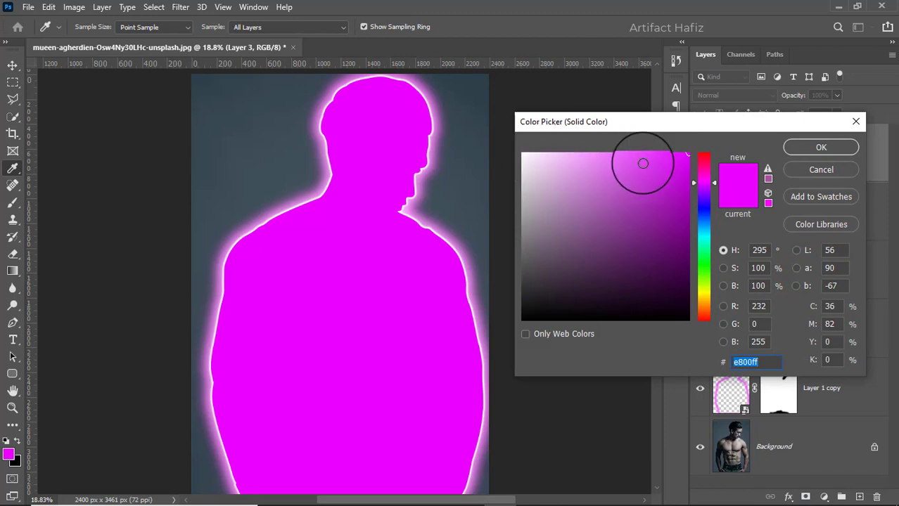
left_click_drag(704, 184, 705, 171)
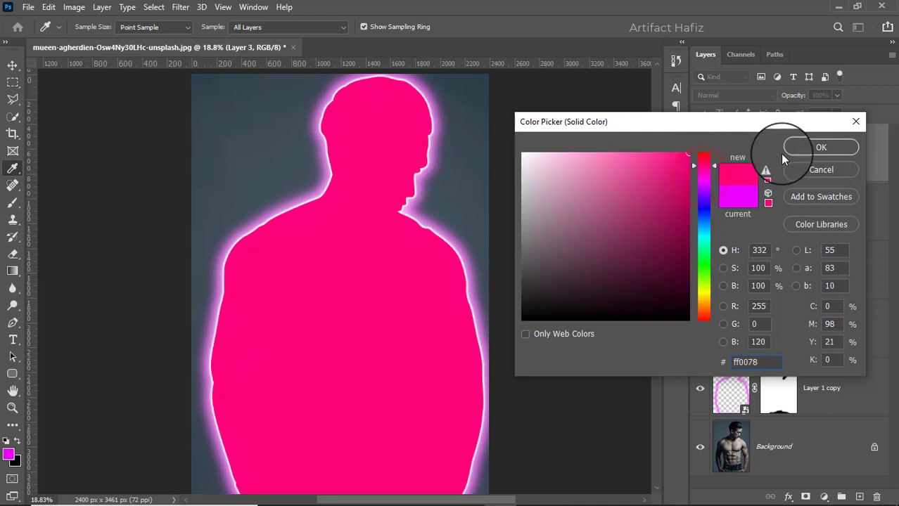
left_click(806, 147)
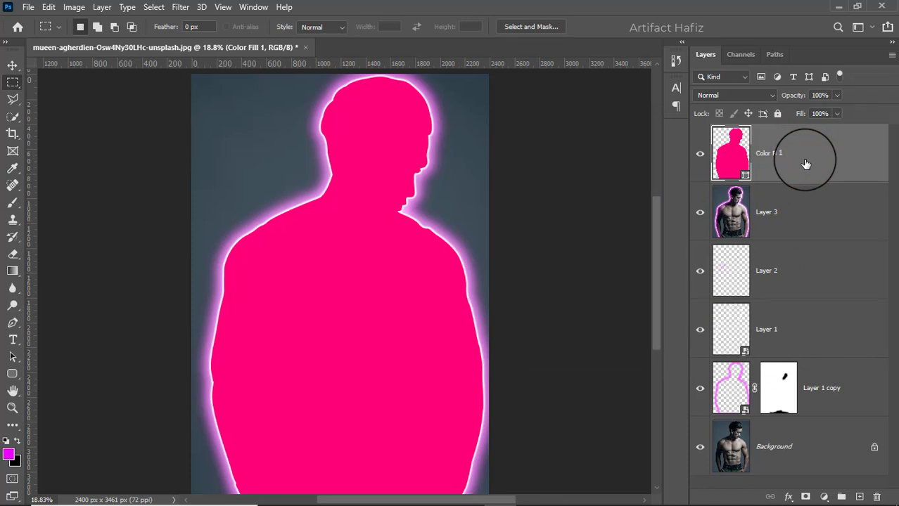
Step: Set the pink fill layer's blend mode to Exclusion and add a white layer mask to it
left_click(737, 97)
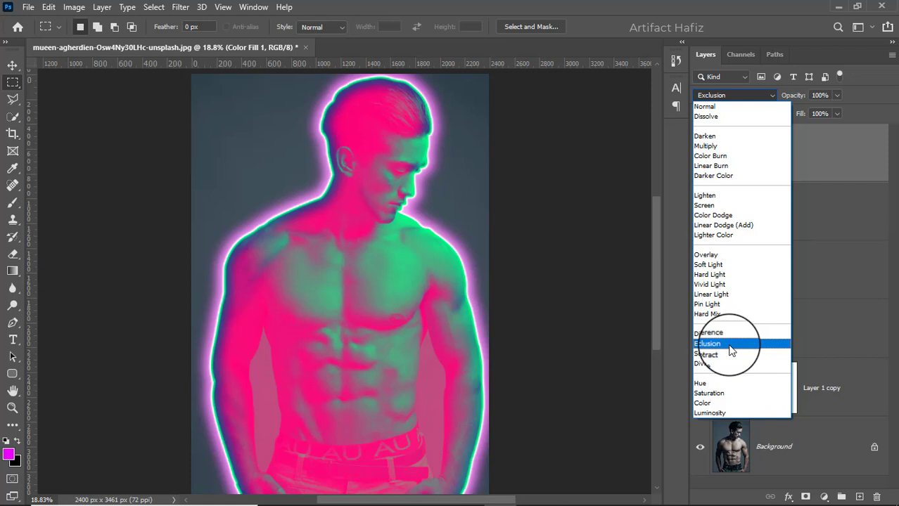
left_click(730, 345)
left_click(809, 144)
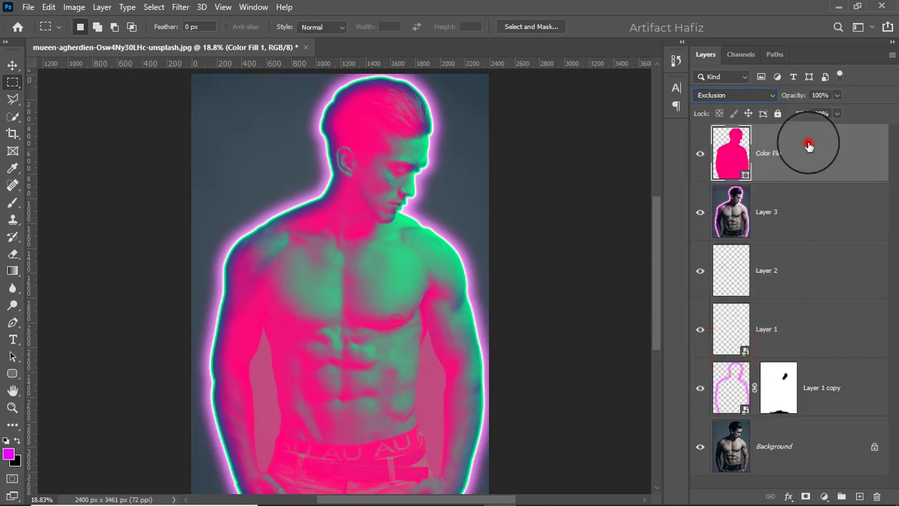
left_click(804, 498)
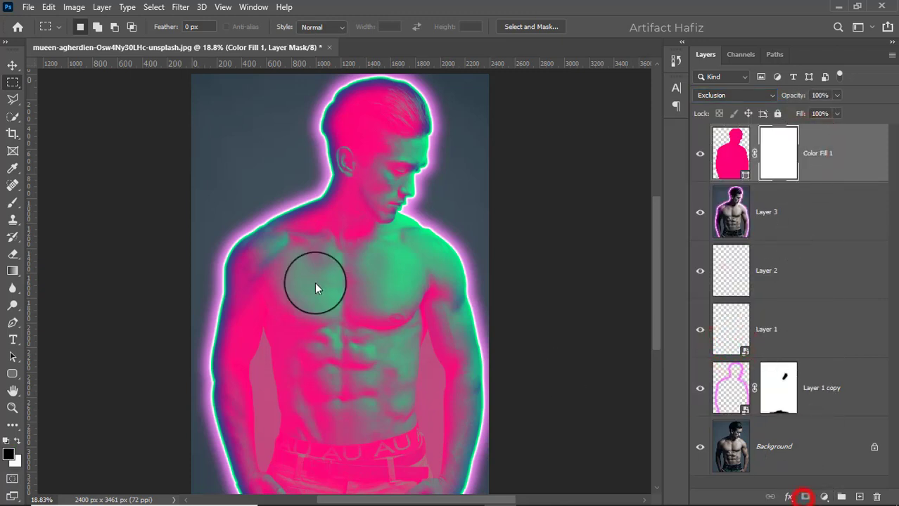
Step: Paint black over the man's face and ear on the fill layer's mask with a 400 px brush at 50% opacity
left_click(12, 203)
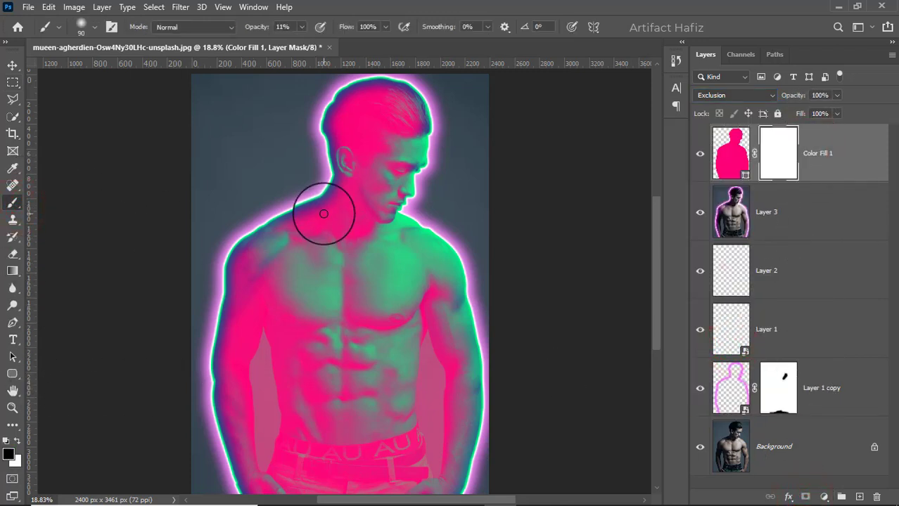
key("bracketright")
mouse_move(398, 174)
left_mouse_down()
mouse_move(384, 210)
mouse_move(395, 158)
left_mouse_up()
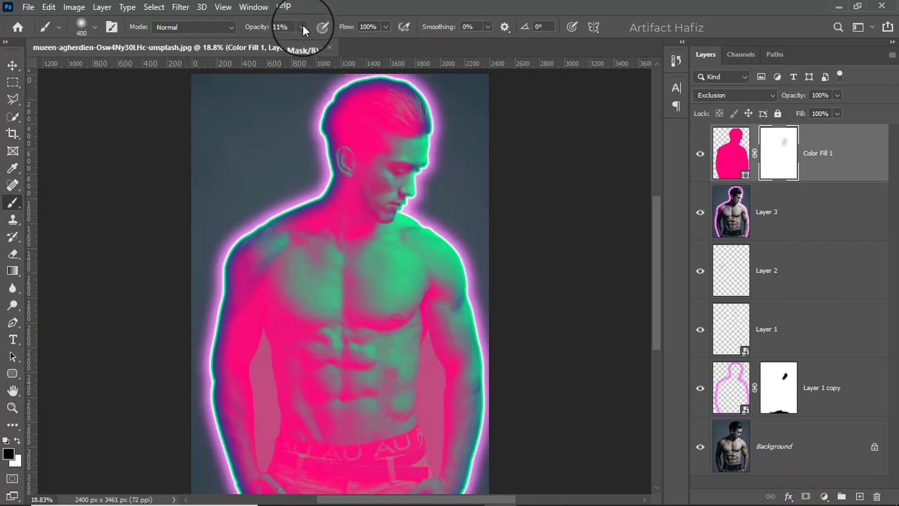
mouse_move(392, 169)
left_mouse_down()
mouse_move(404, 295)
mouse_move(353, 258)
mouse_move(352, 245)
mouse_move(316, 245)
mouse_move(290, 214)
mouse_move(360, 275)
mouse_move(272, 182)
mouse_move(395, 301)
mouse_move(300, 191)
mouse_move(375, 298)
mouse_move(309, 217)
mouse_move(337, 289)
mouse_move(305, 237)
left_mouse_up()
scroll(380, 211, "up", 5)
scroll(410, 324, "down", 4)
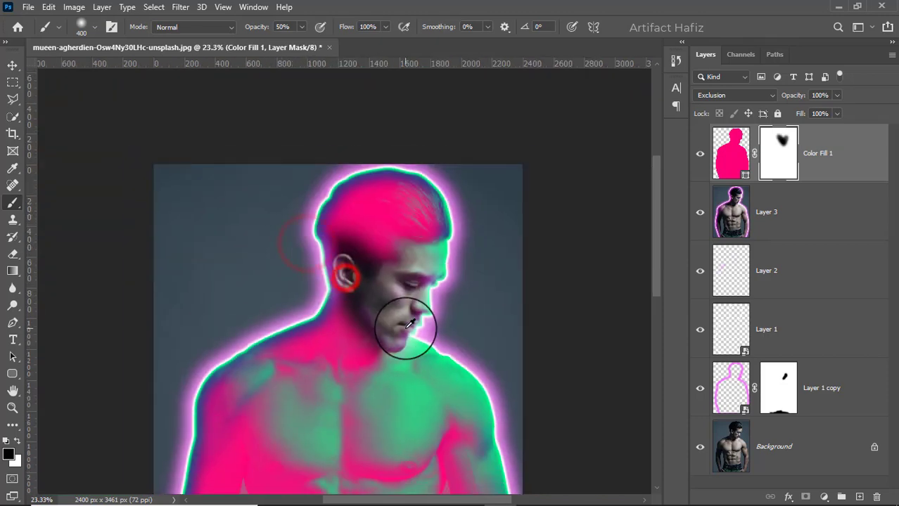
Step: Mask the pink fill out of both background gaps between the arms and torso with a 175 px brush
scroll(410, 323, "down", 3)
scroll(411, 345, "up", 1)
scroll(358, 357, "up", 1)
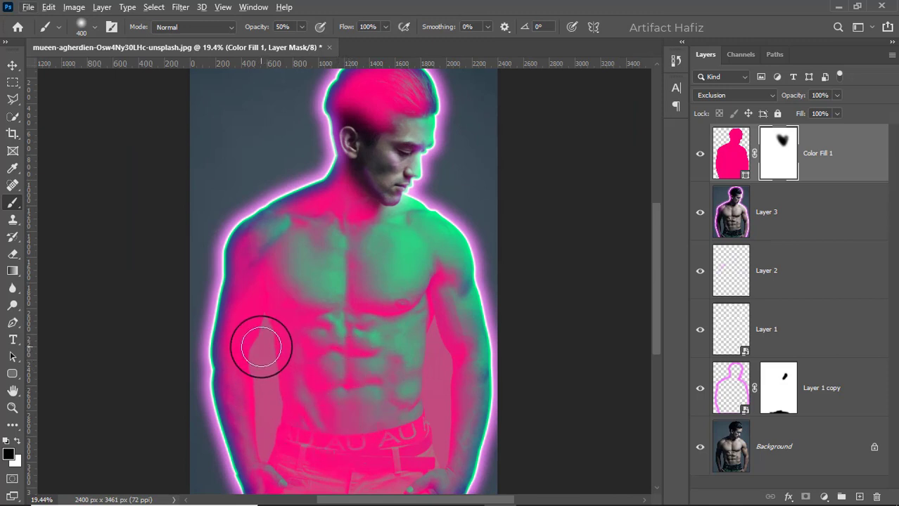
mouse_move(264, 338)
left_mouse_down()
mouse_move(270, 445)
mouse_move(261, 414)
mouse_move(270, 343)
left_mouse_up()
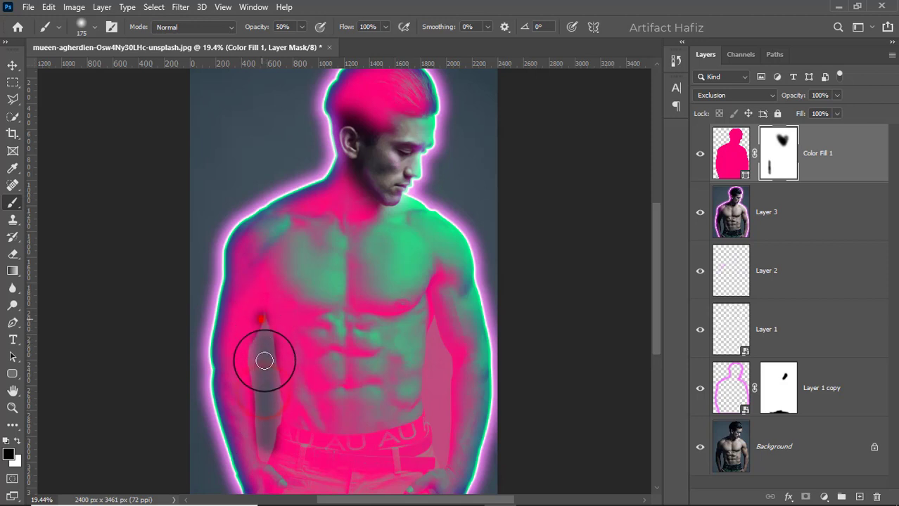
mouse_move(435, 372)
left_mouse_down()
mouse_move(434, 432)
mouse_move(438, 344)
mouse_move(430, 448)
mouse_move(432, 391)
left_mouse_up()
Step: Enlarge the brush to 1000 px and softly mask the pink fill over the abdomen, shaded arm, waistband and trousers
key("]")
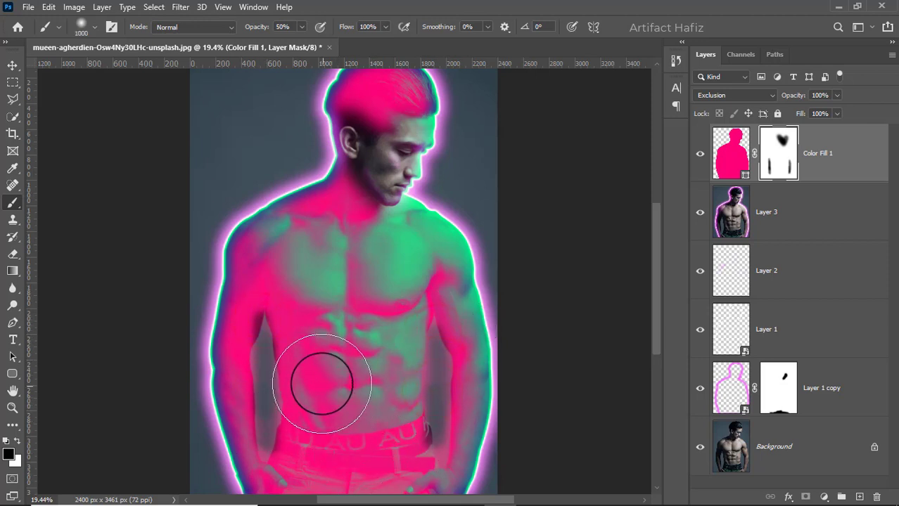
left_click_drag(321, 384, 317, 378)
mouse_move(276, 316)
left_mouse_down()
mouse_move(270, 294)
mouse_move(391, 377)
mouse_move(357, 316)
mouse_move(338, 251)
mouse_move(346, 292)
mouse_move(378, 286)
mouse_move(355, 301)
left_mouse_up()
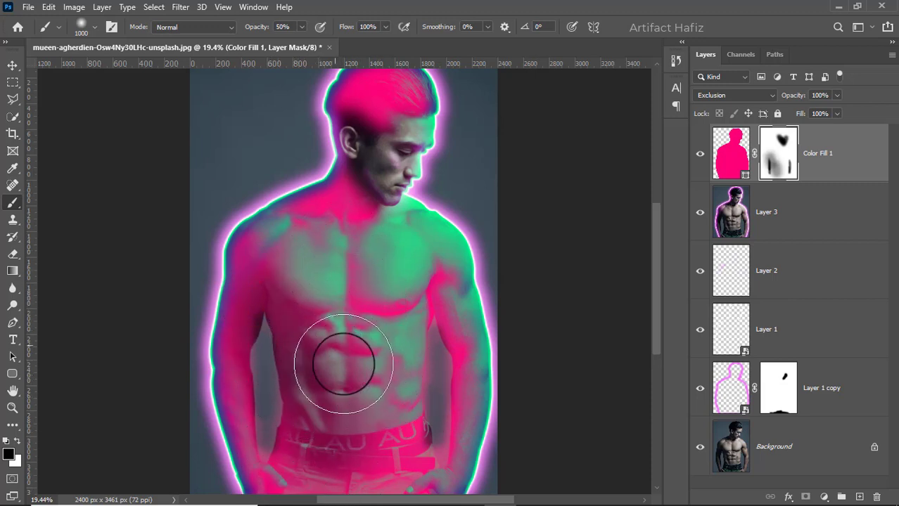
mouse_move(334, 461)
left_mouse_down()
mouse_move(381, 462)
mouse_move(315, 463)
mouse_move(358, 504)
mouse_move(353, 457)
mouse_move(355, 501)
mouse_move(372, 467)
mouse_move(392, 473)
mouse_move(403, 372)
mouse_move(406, 411)
mouse_move(411, 283)
left_mouse_up()
scroll(405, 408, "up", 1)
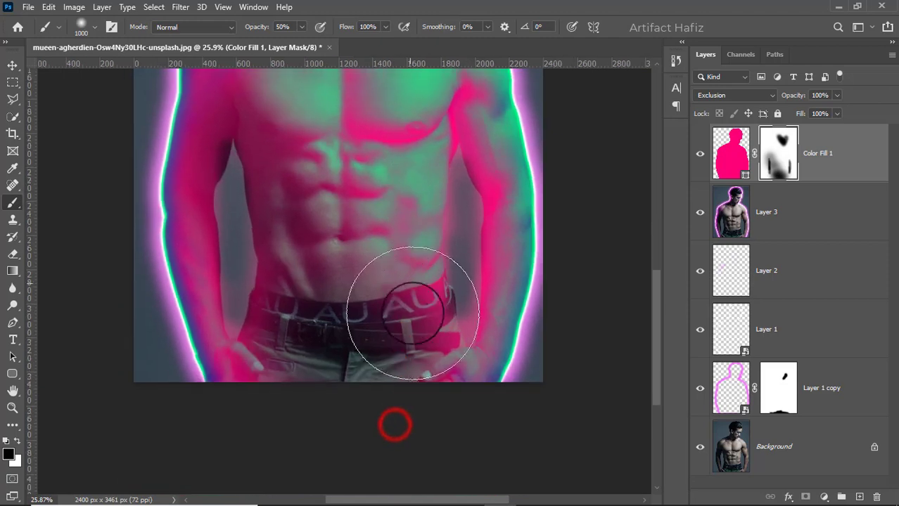
mouse_move(407, 357)
left_mouse_down()
mouse_move(397, 396)
mouse_move(351, 384)
left_mouse_up()
scroll(354, 363, "down", 2)
scroll(353, 362, "down", 2)
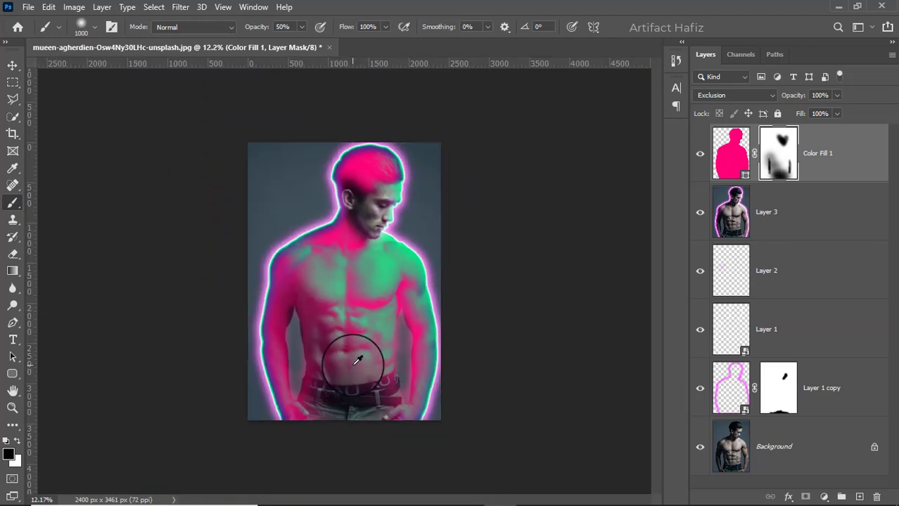
Step: Reduce the brush to 100 px and mask the pink fill along the torso edge of the gap beside the man's left arm
scroll(356, 360, "up", 2)
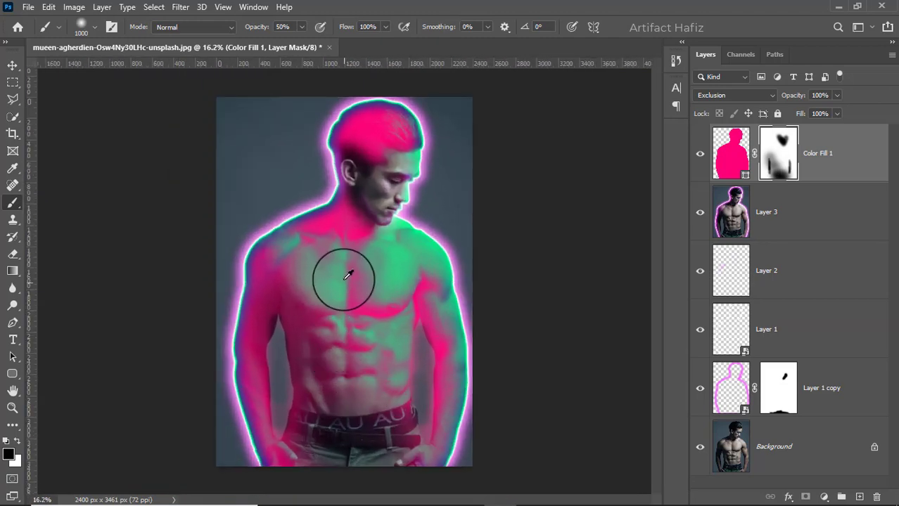
scroll(346, 274, "down", 3)
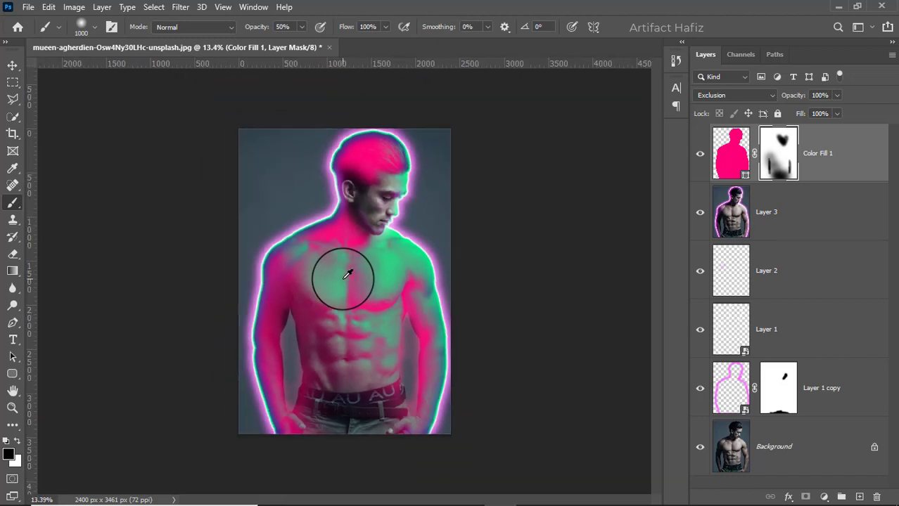
scroll(347, 274, "up", 3)
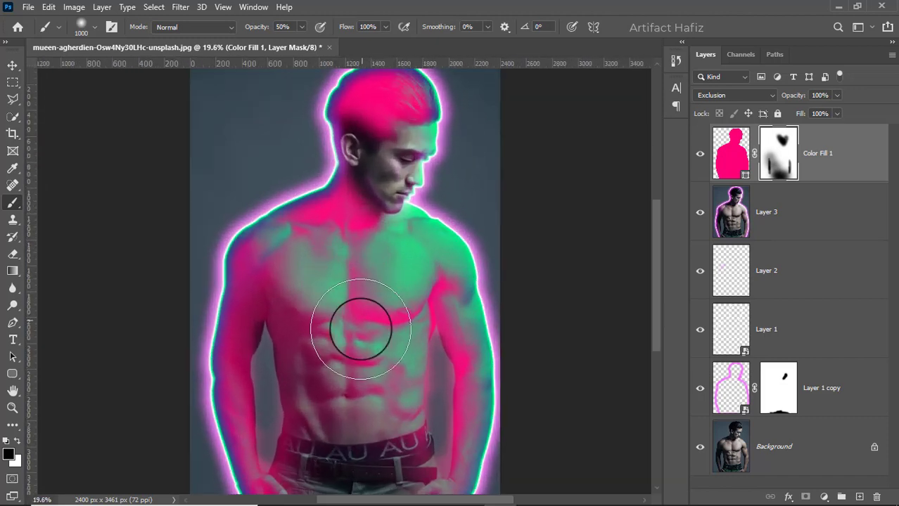
scroll(380, 346, "up", 1)
scroll(383, 344, "up", 1)
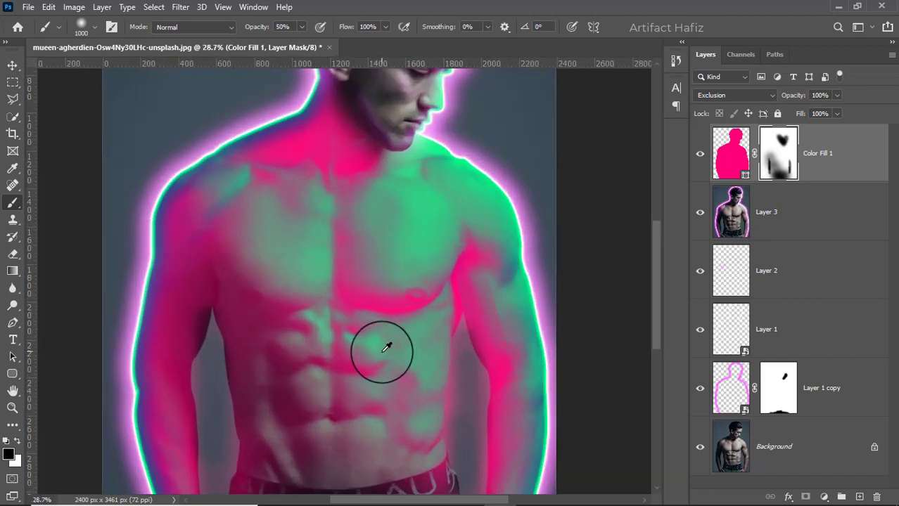
key("bracketleft")
key("bracketleft")
key("bracketleft")
key("bracketleft")
key("bracketleft")
key("bracketleft")
key("bracketleft")
key("bracketleft")
key("bracketleft")
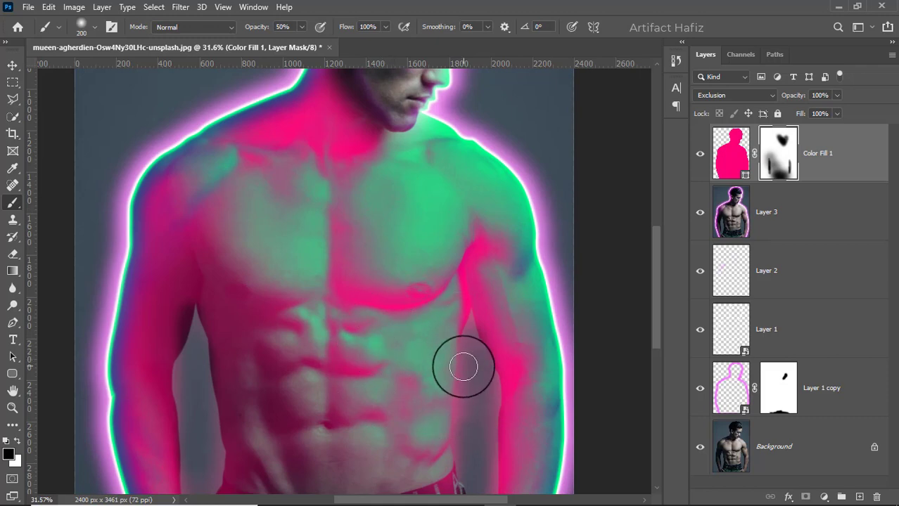
scroll(474, 380, "up", 5)
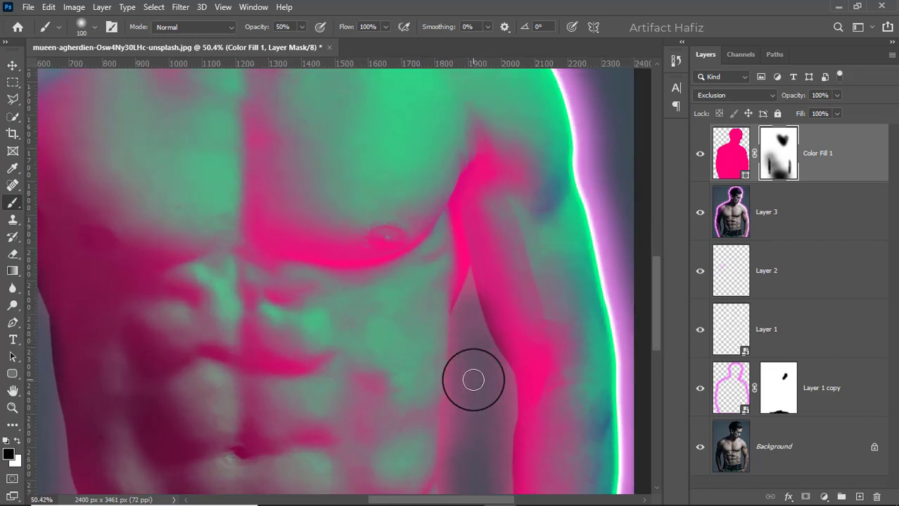
left_click_drag(473, 379, 460, 270)
left_click_drag(444, 221, 440, 464)
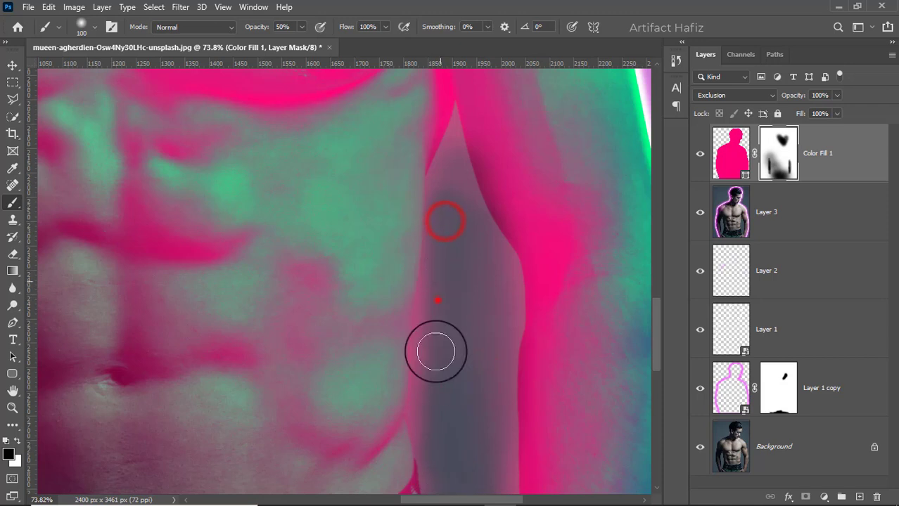
left_click_drag(436, 351, 429, 401)
left_click_drag(441, 319, 426, 428)
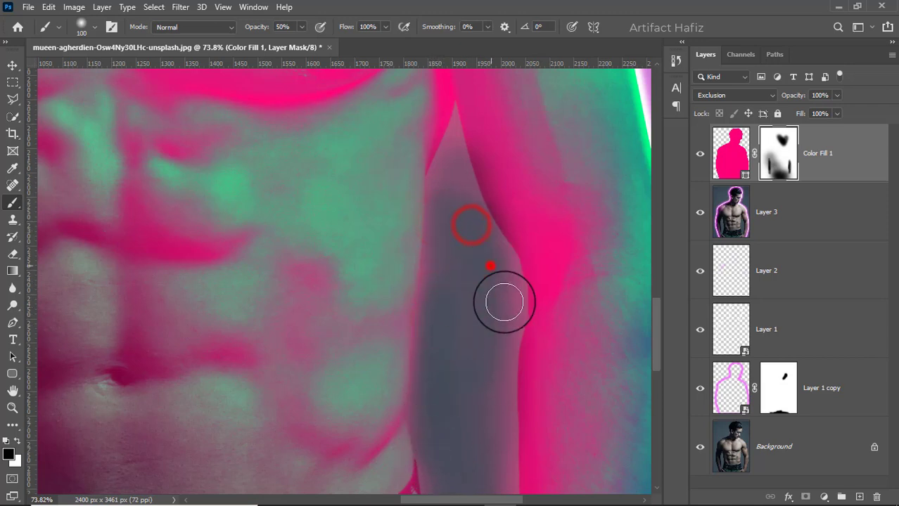
Step: Mask the remaining pink fill along the left arm's inner edge, down to the wrist and up into the gap's narrow tip
left_click_drag(505, 302, 483, 399)
left_click_drag(489, 441, 490, 180)
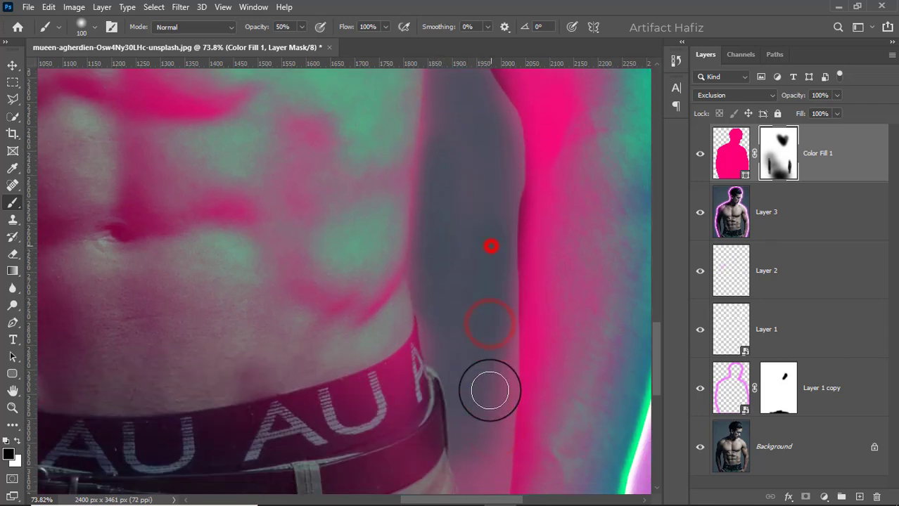
left_click_drag(476, 476, 466, 214)
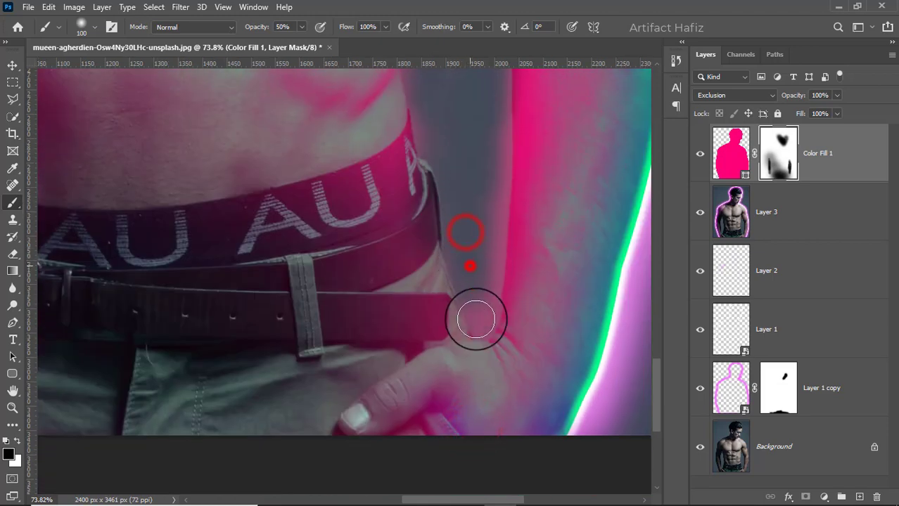
left_click_drag(475, 124, 496, 366)
left_click_drag(482, 167, 470, 276)
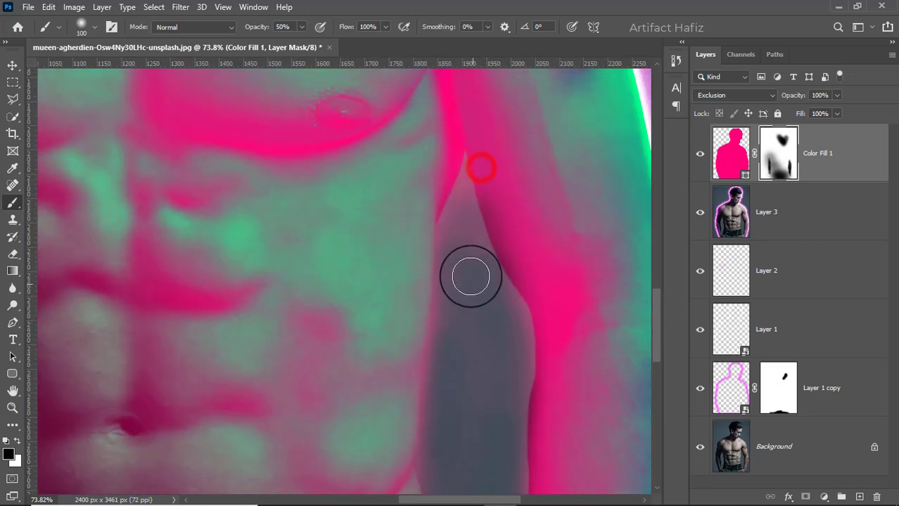
mouse_move(463, 239)
left_mouse_down()
mouse_move(462, 193)
mouse_move(459, 202)
left_mouse_up()
left_click_drag(460, 225, 467, 332)
scroll(277, 272, "down", 4)
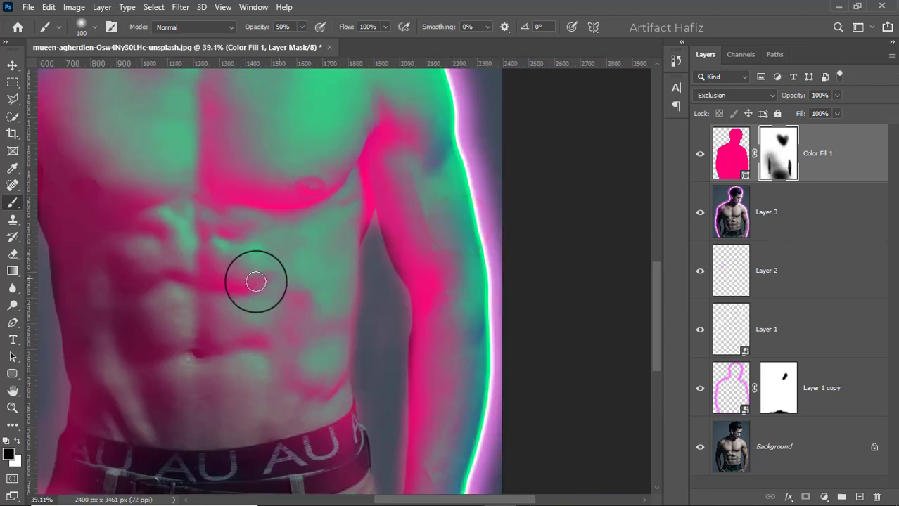
Step: Clear the pink fill from the gap beside the man's right arm down to the hand, raising the brush opacity to 100%
left_click_drag(247, 282, 486, 349)
scroll(261, 363, "up", 5)
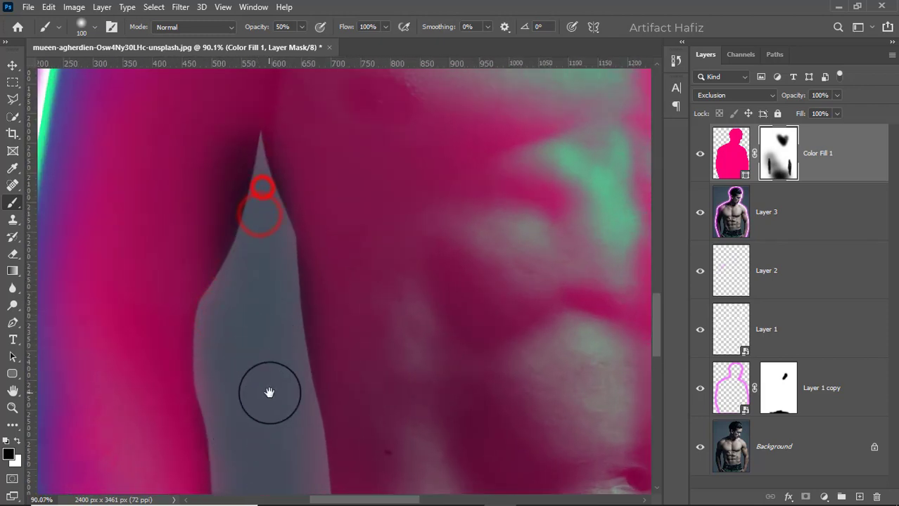
left_click_drag(269, 392, 294, 99)
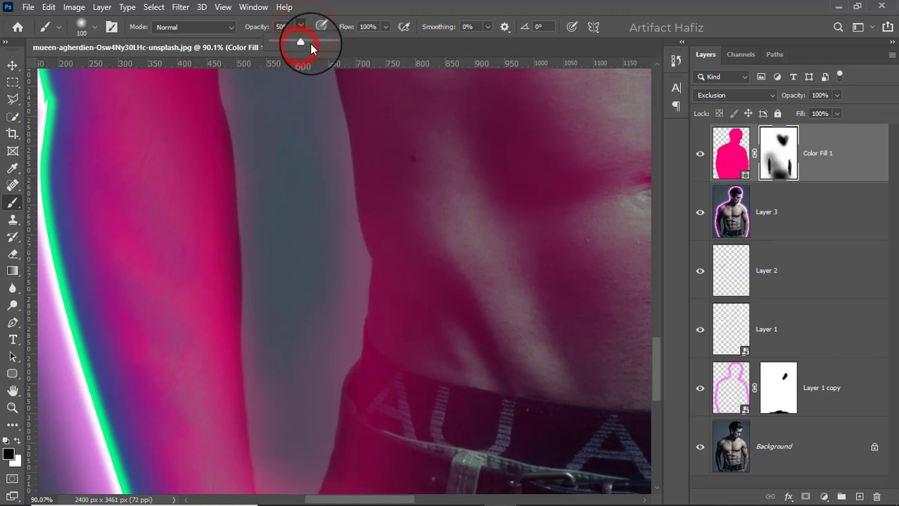
left_click_drag(310, 211, 311, 167)
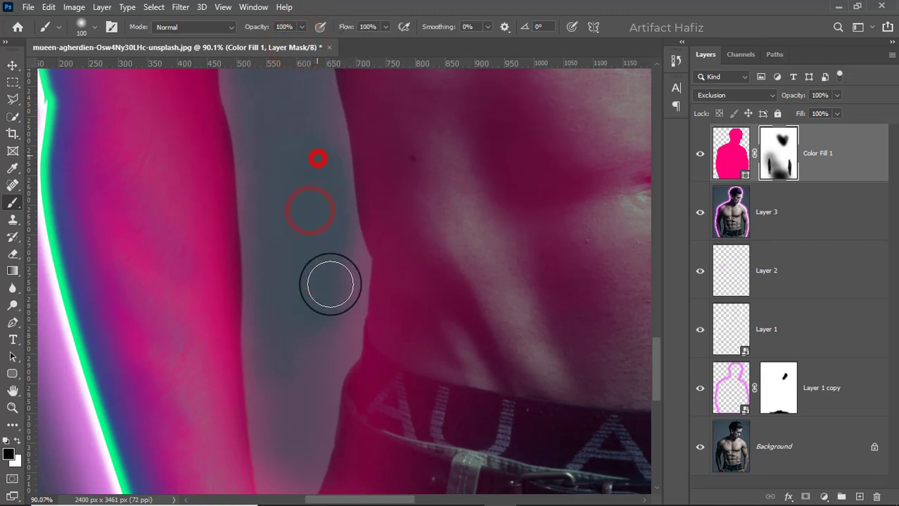
left_click_drag(304, 385, 309, 140)
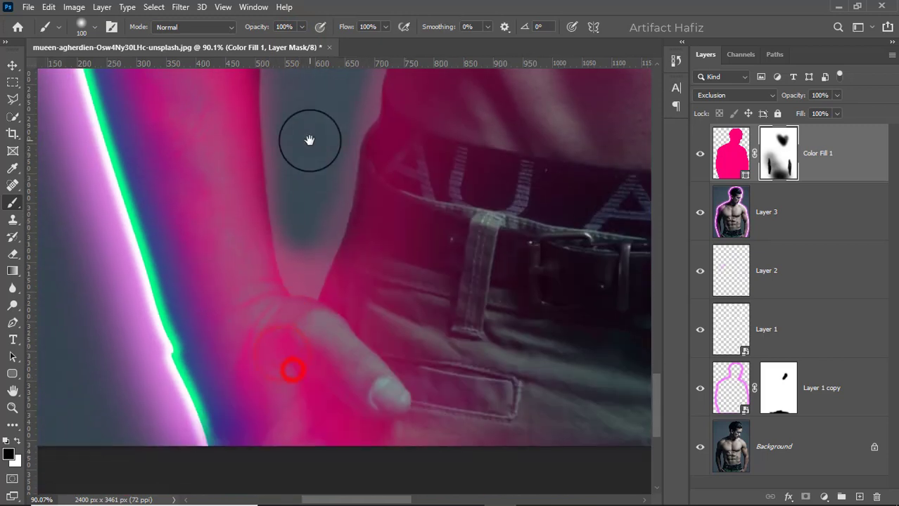
scroll(304, 256, "down", 10)
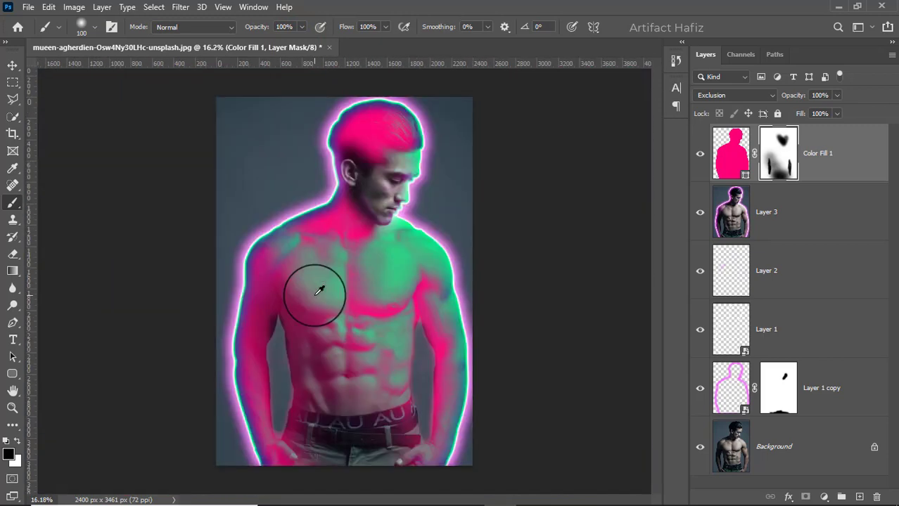
Step: Clean up the gap beside the left arm in black, and restore the pink fill along the arm's inner edge in white
scroll(400, 339, "up", 8)
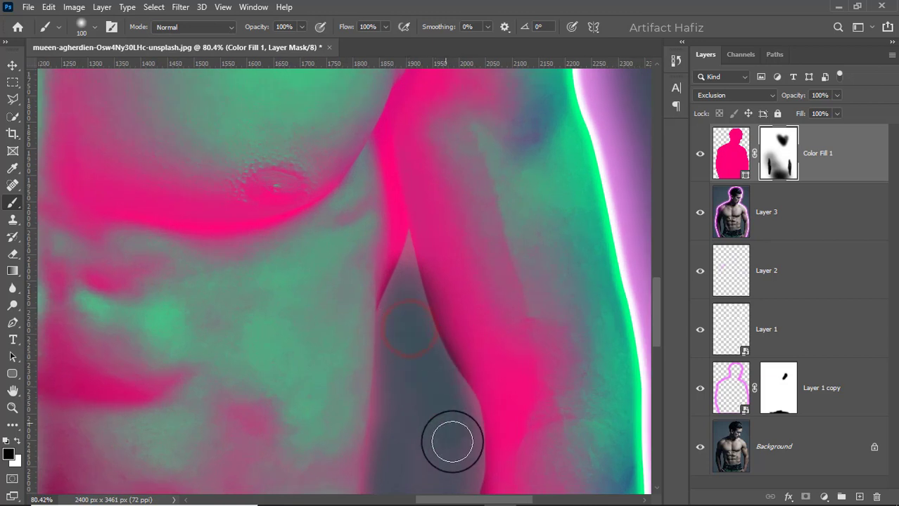
left_click(18, 441)
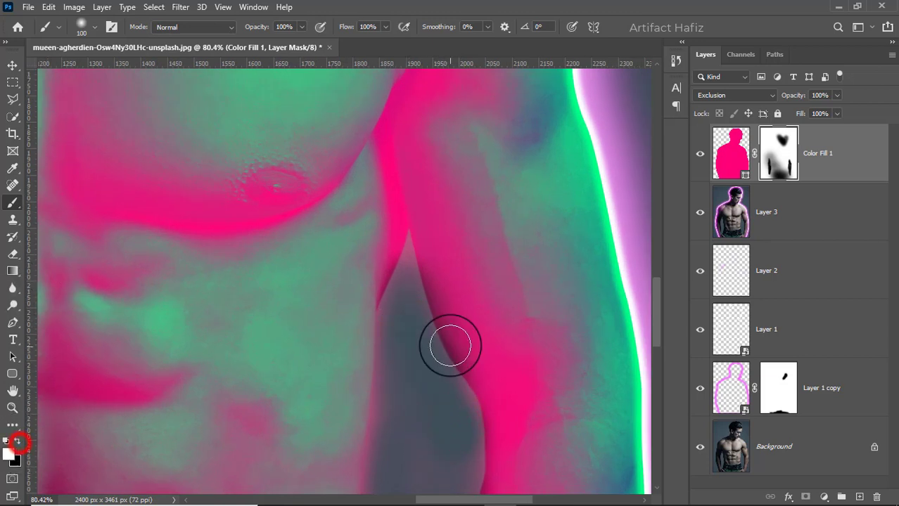
left_click(448, 280)
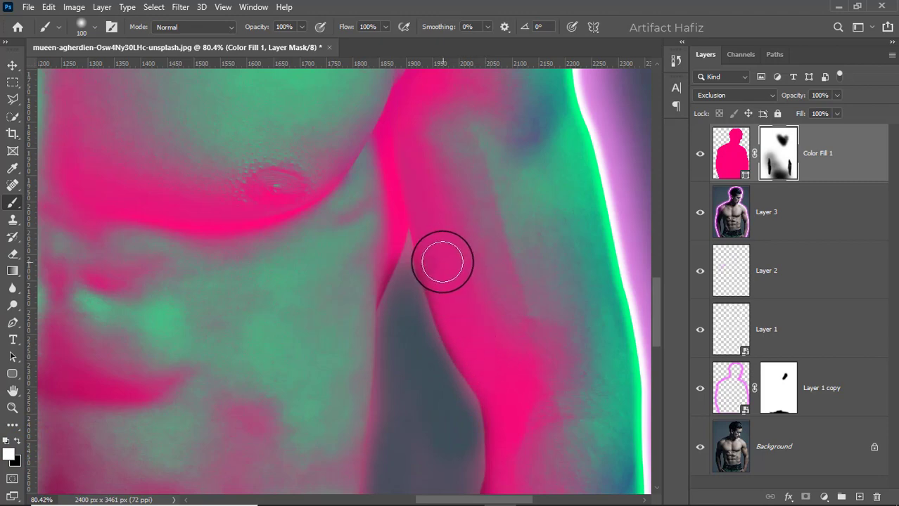
left_click(442, 262)
scroll(501, 422, "down", 3)
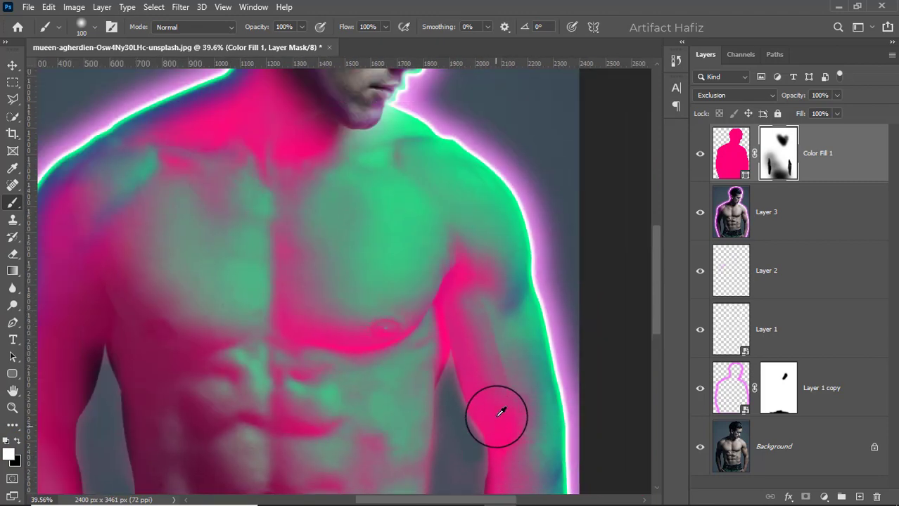
Step: Try painting the pink fill back over the shaded inner edge of the man's right arm, and undo the stroke
scroll(501, 412, "down", 3)
scroll(337, 357, "up", 4)
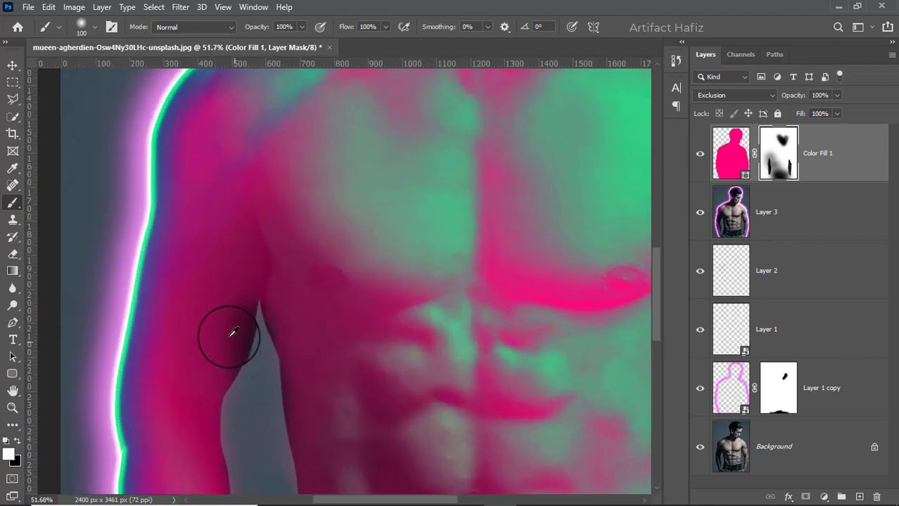
left_click_drag(233, 311, 240, 309)
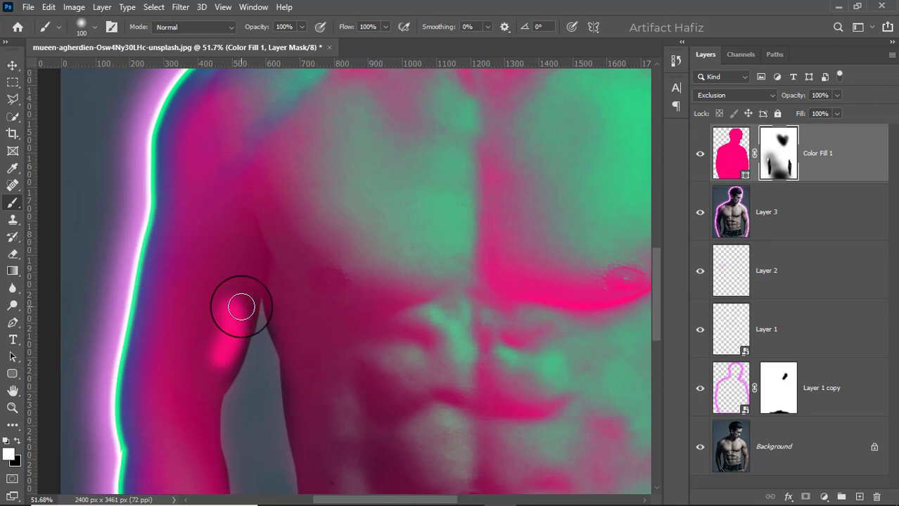
key("ctrl+z")
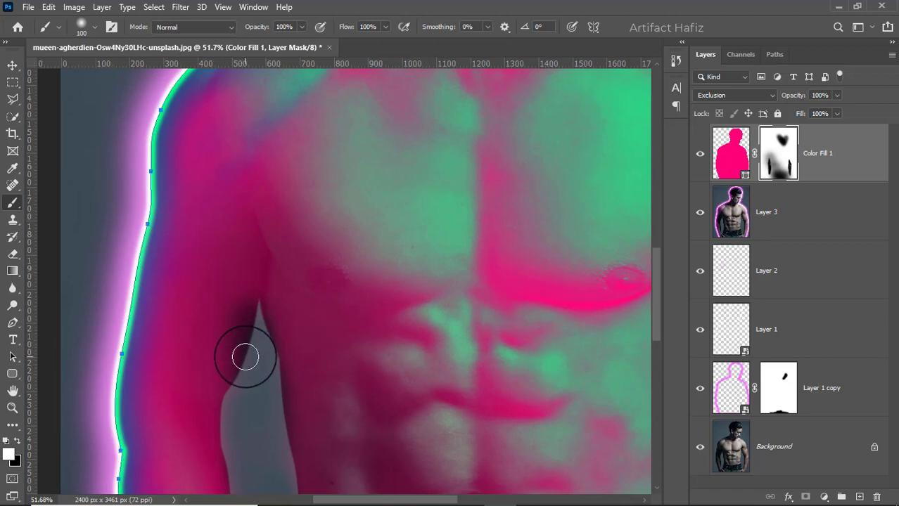
scroll(245, 358, "down", 5)
scroll(246, 358, "up", 3)
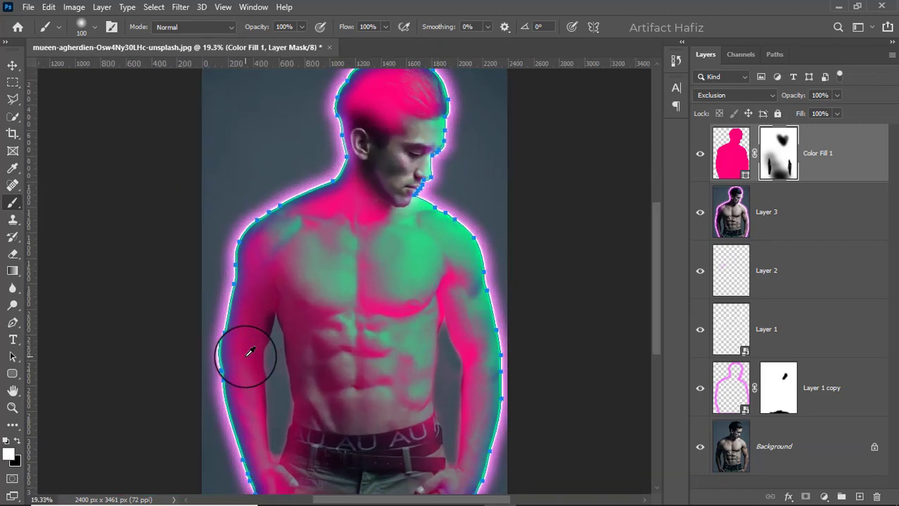
Step: Compare the portrait with and without the pink fill by hiding the Color Fill 1 layer and showing it again
left_click(13, 67)
left_click(849, 152)
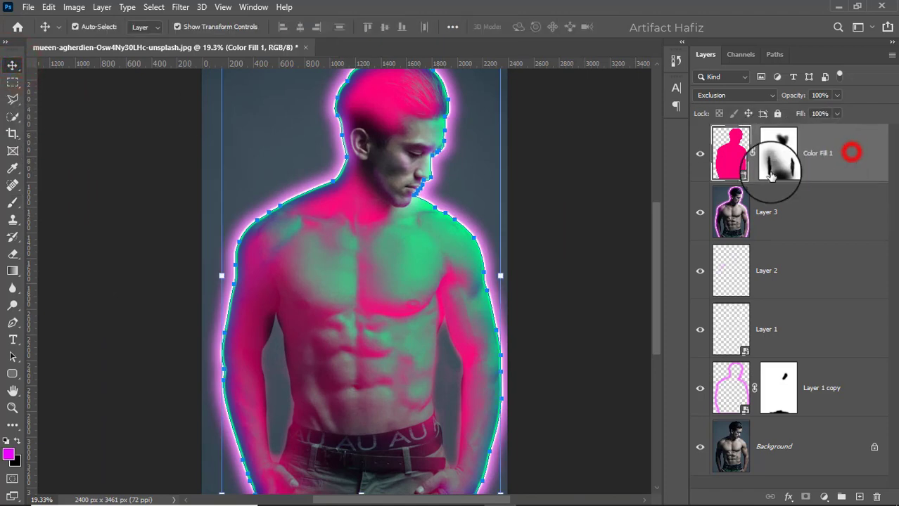
key("ctrl+minus")
scroll(453, 248, "up", 3)
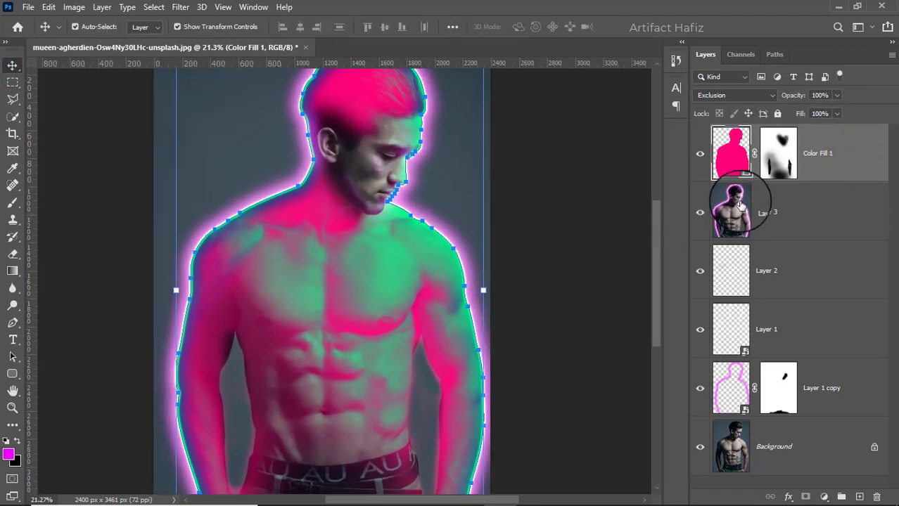
left_click(700, 154)
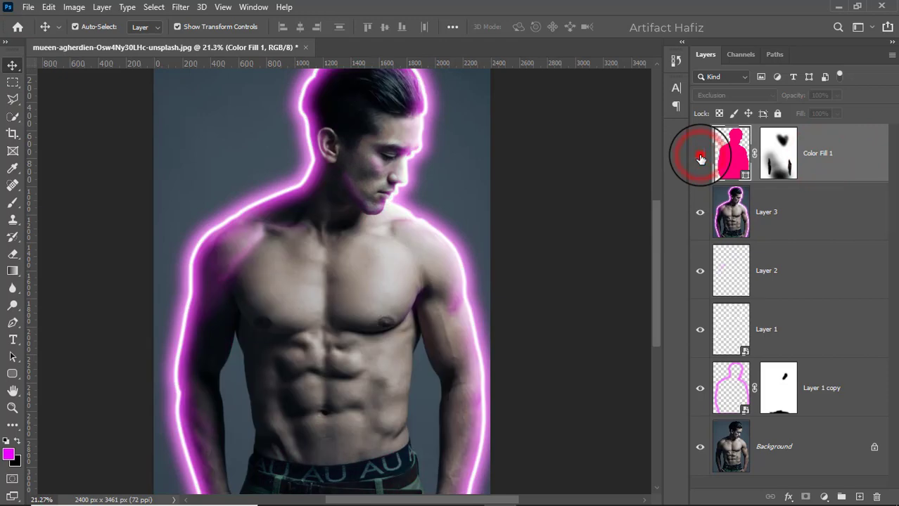
left_click(700, 156)
scroll(365, 196, "up", 1)
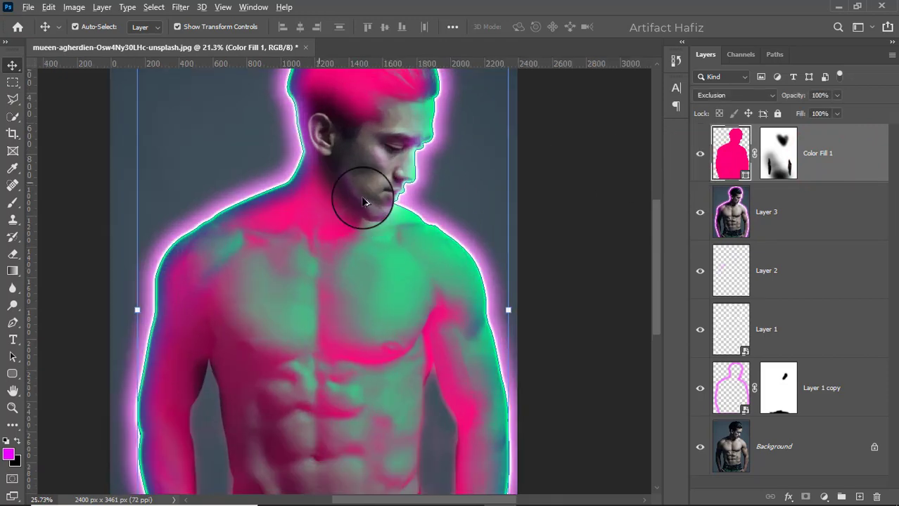
Step: Try painting white over the ear and side of the face on the fill's mask with a 300 px brush, and undo it
left_click(777, 140)
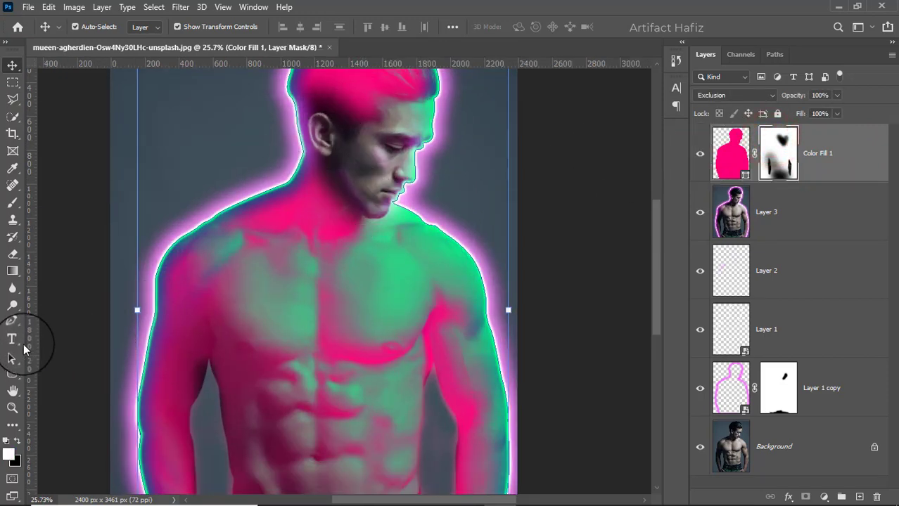
left_click(12, 202)
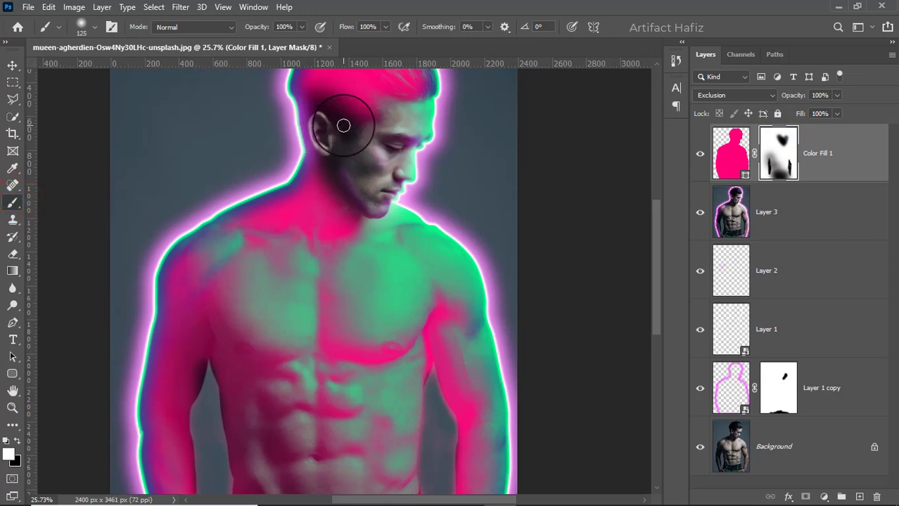
key("bracketleft")
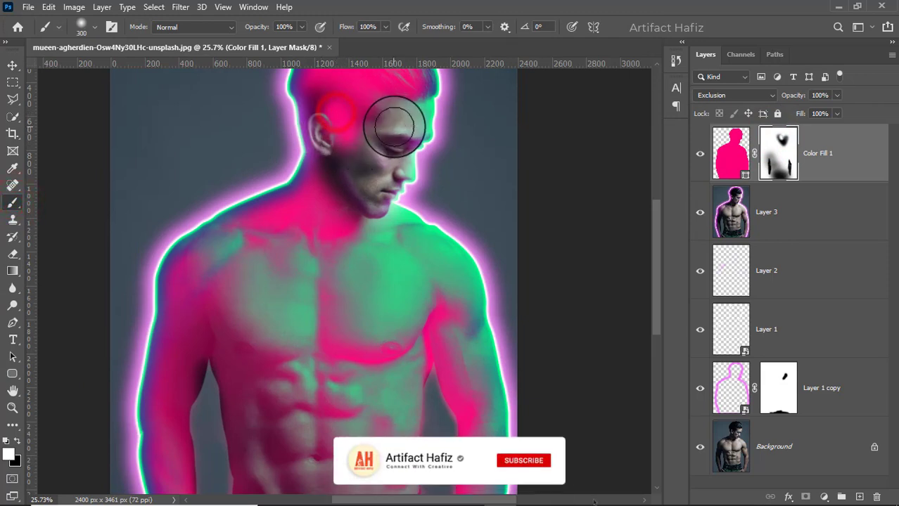
left_click(326, 159)
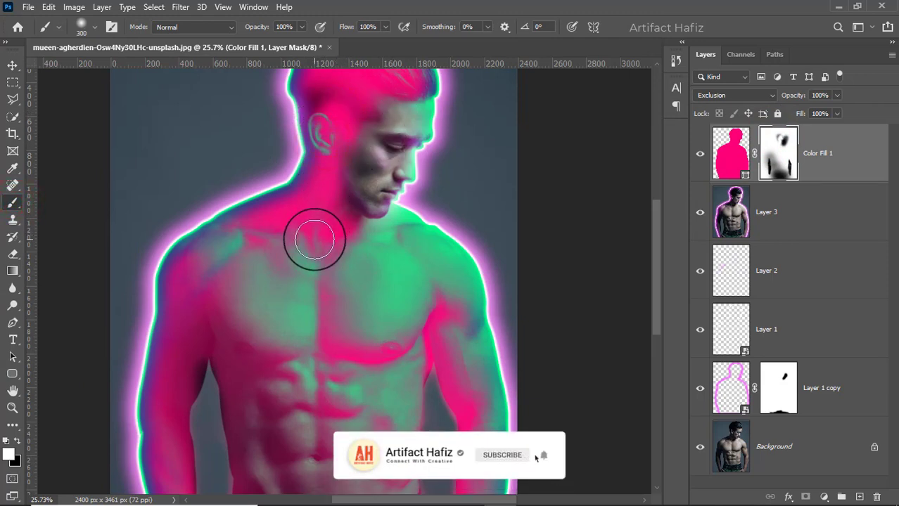
key("ctrl+z")
key("ctrl+z")
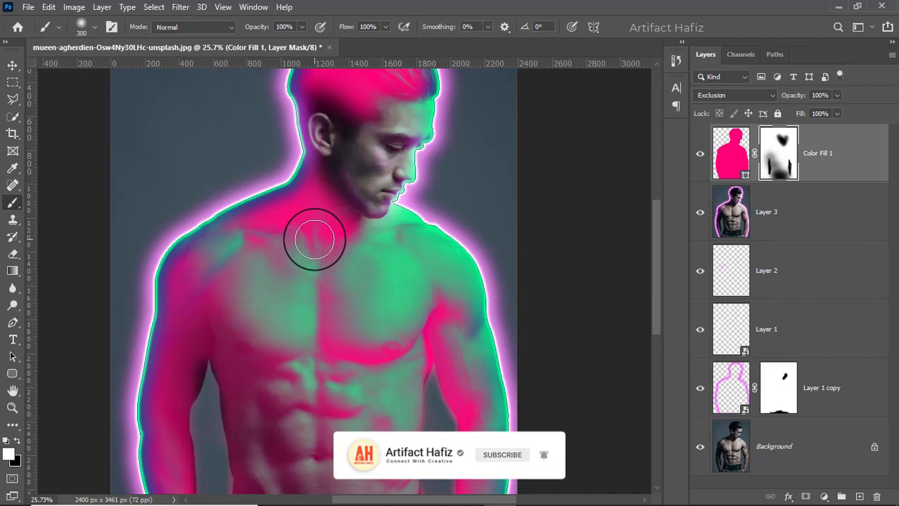
scroll(327, 204, "down", 5)
scroll(361, 183, "up", 4)
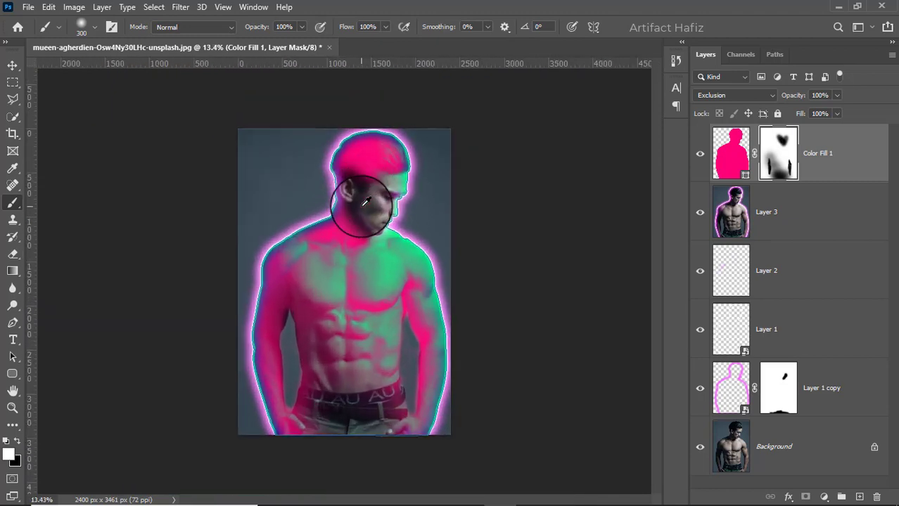
Step: Inspect the head and shoulders up close with the Color Fill 1 layer hidden and shown again
scroll(380, 106, "up", 3)
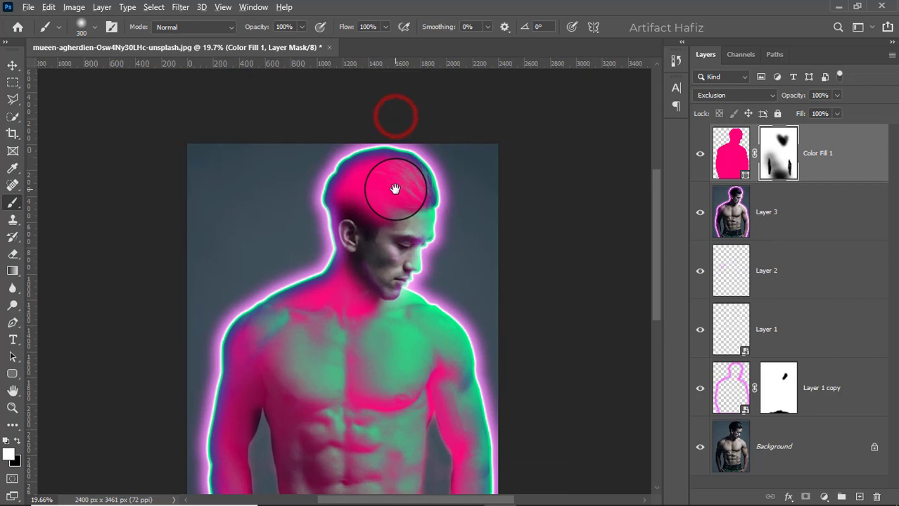
scroll(398, 186, "up", 2)
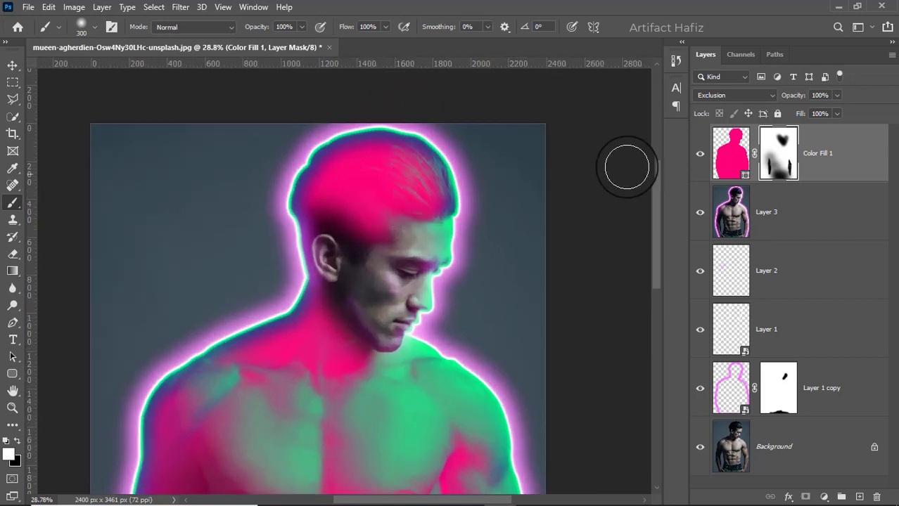
left_click(698, 159)
left_click(699, 156)
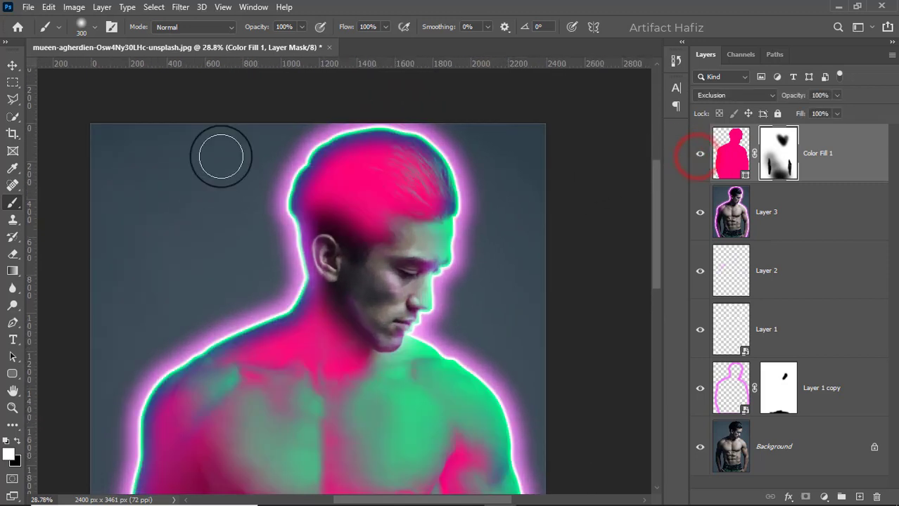
Step: Switch to the Move tool and examine the whole neon portrait at different magnifications
left_click(12, 67)
scroll(357, 206, "down", 5)
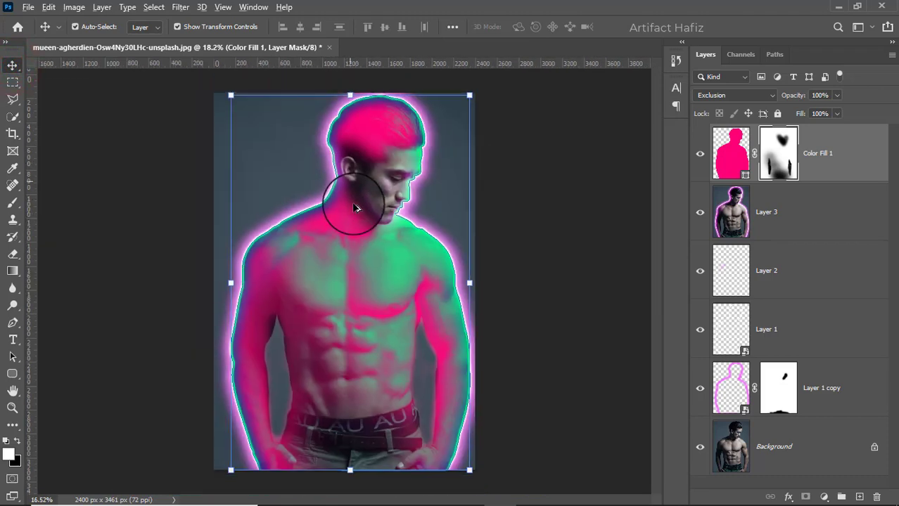
left_click_drag(349, 142, 357, 261)
left_click(630, 28)
scroll(373, 143, "up", 8)
scroll(361, 271, "down", 4)
scroll(361, 267, "up", 1)
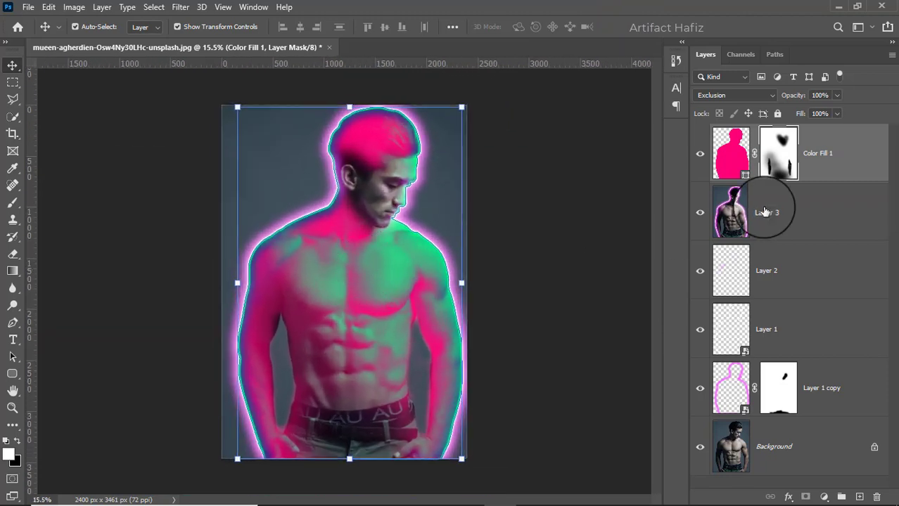
Step: Select the Color Fill 1 layer and compare the neon effect with the original photo by isolating the Background layer
left_click(833, 160, "alt")
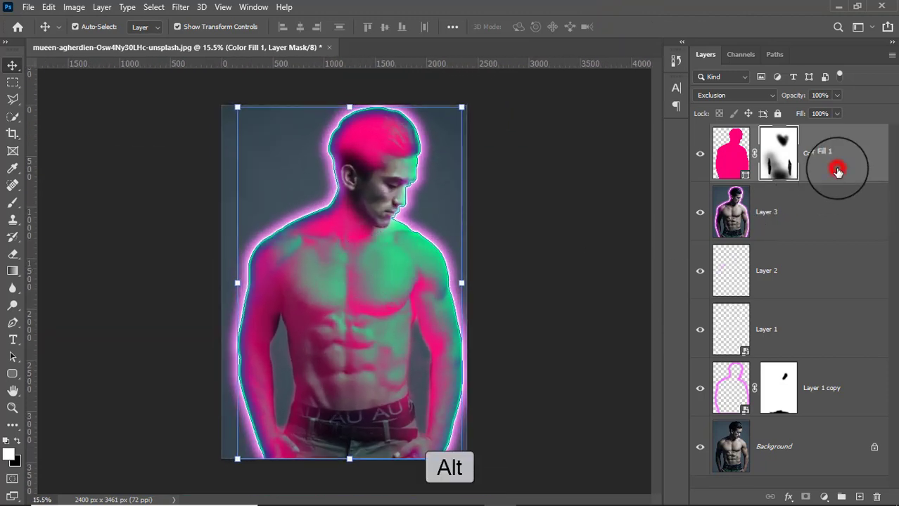
left_click(700, 449, "alt")
left_click(700, 448, "alt")
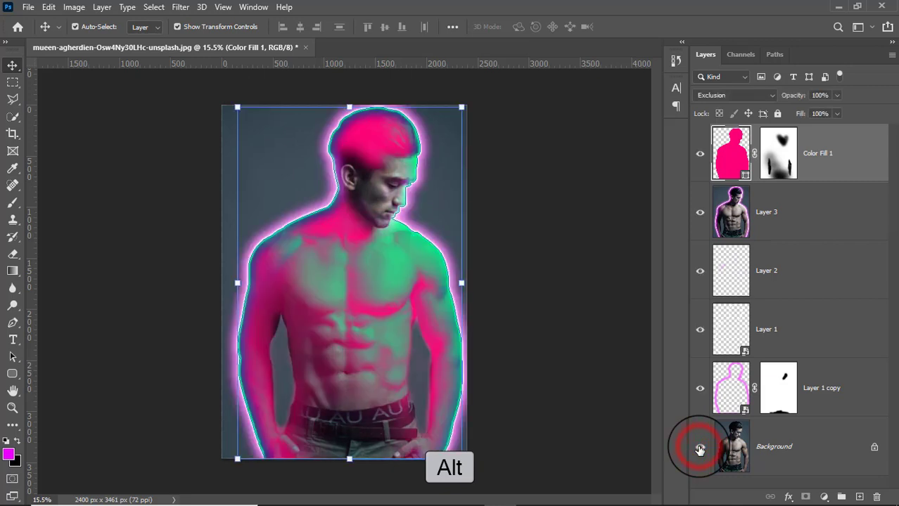
left_click(700, 449, "alt")
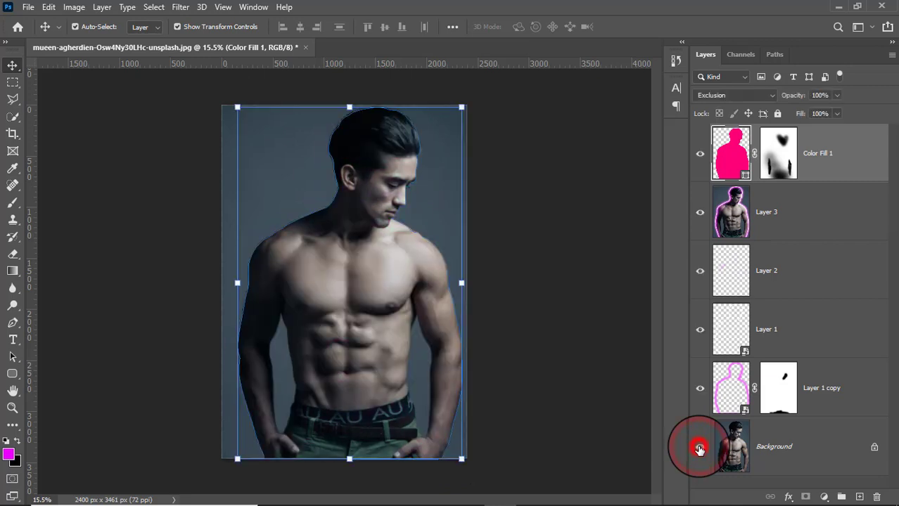